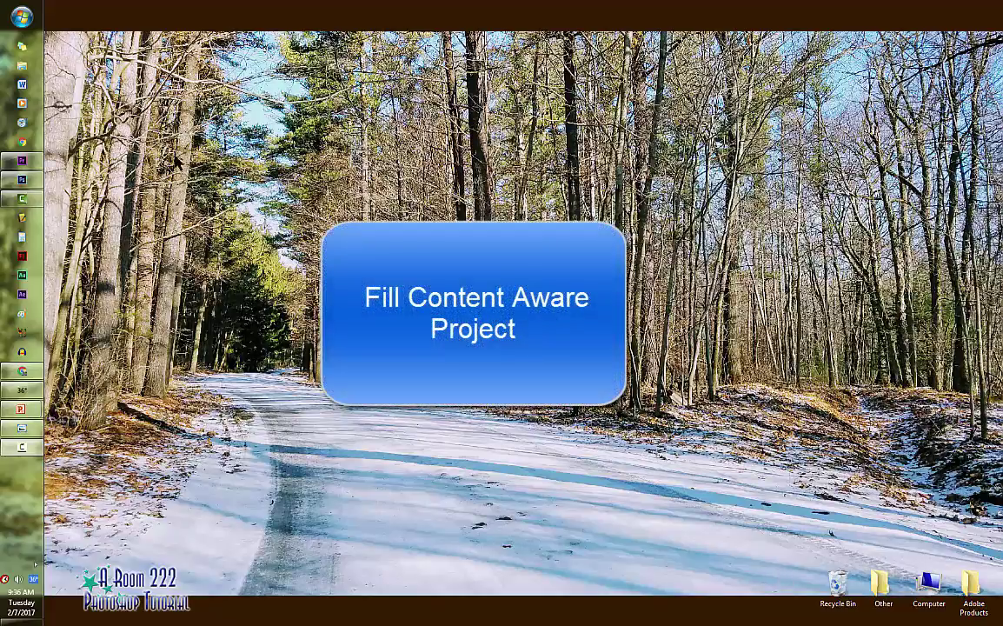
Step: View the finished barn example image enlarged, then close the image viewer
{"action": "left_click", "coordinate": [21, 431]}
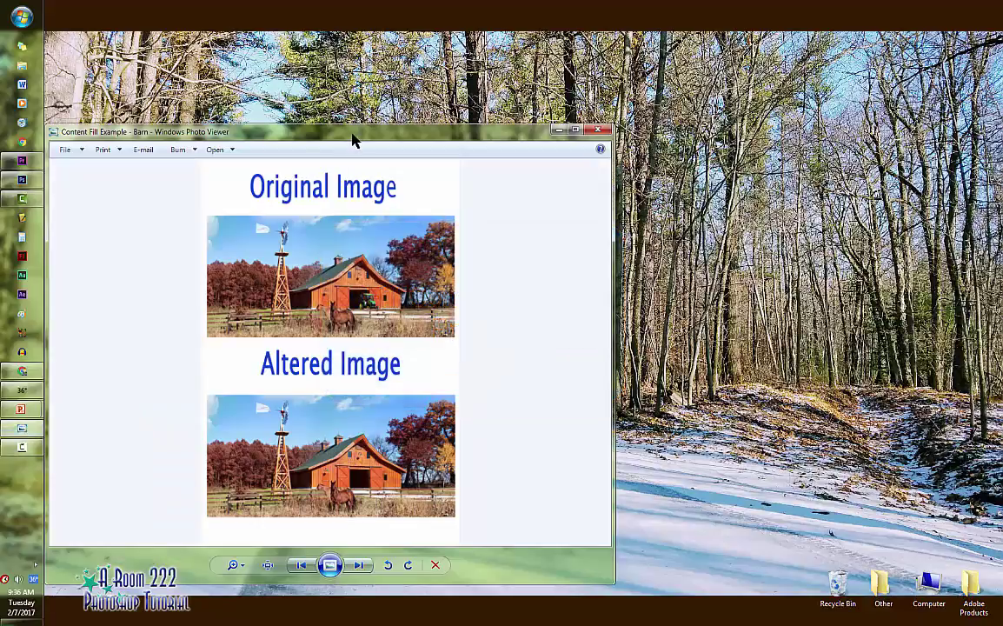
{"action": "left_click_drag", "start_coordinate": [353, 139], "coordinate": [477, 81]}
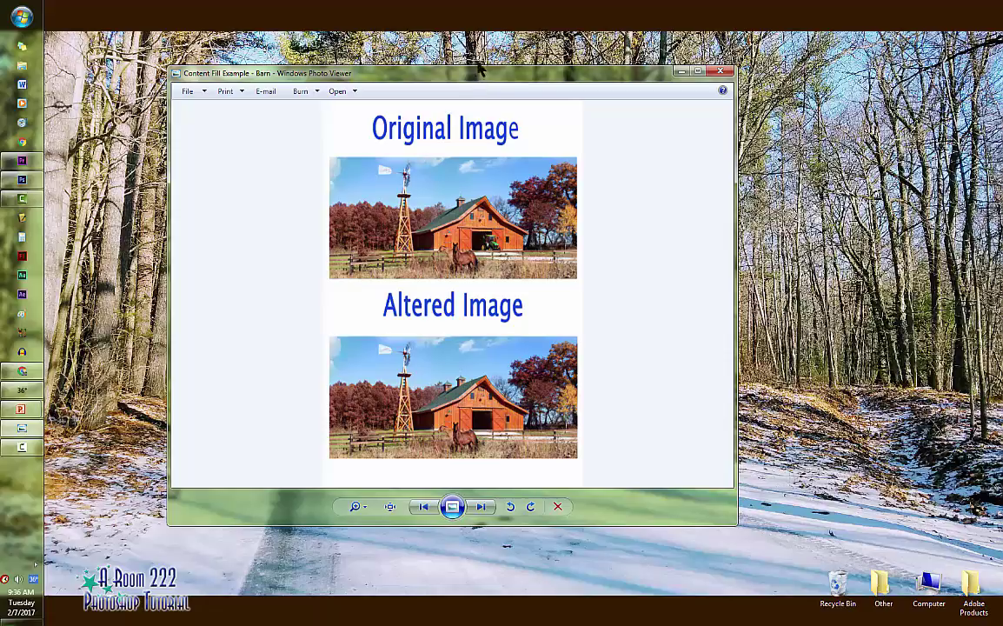
{"action": "left_click_drag", "start_coordinate": [736, 525], "coordinate": [816, 623]}
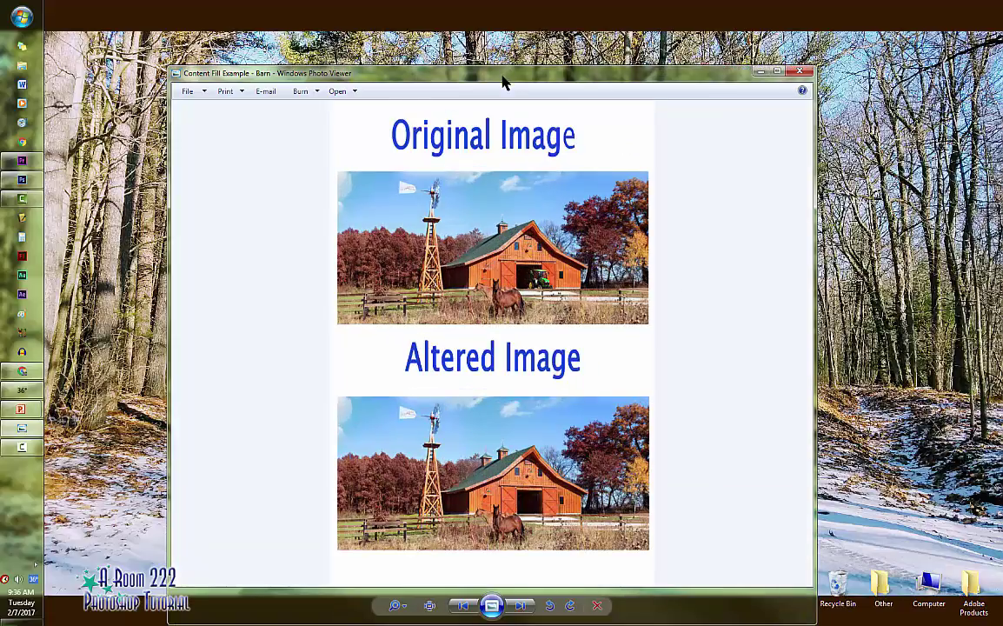
{"action": "left_click_drag", "start_coordinate": [504, 75], "coordinate": [500, 22]}
{"action": "left_click_drag", "start_coordinate": [816, 567], "coordinate": [873, 589]}
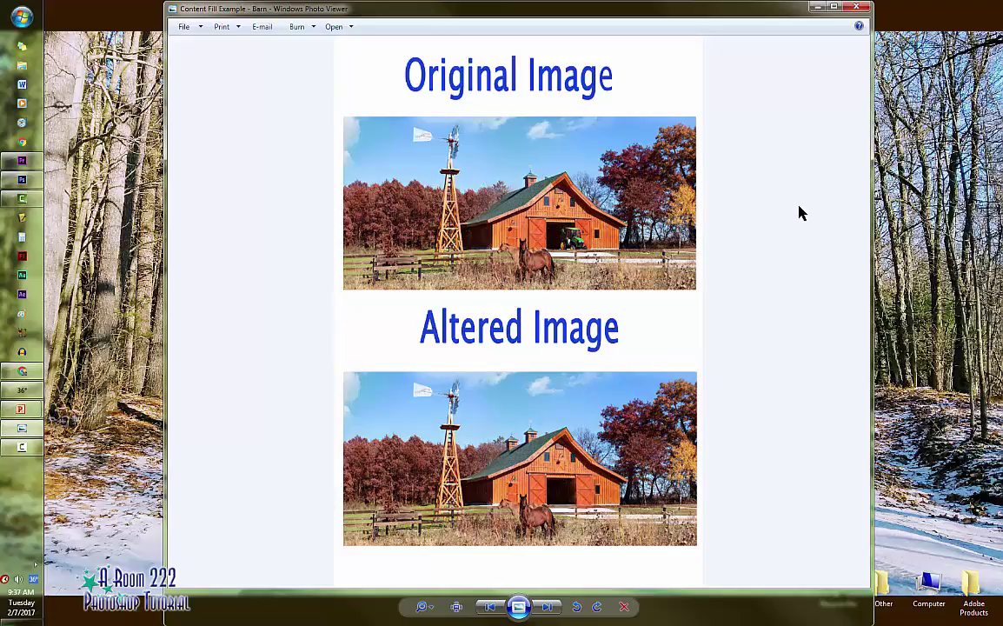
{"action": "left_click", "coordinate": [818, 8]}
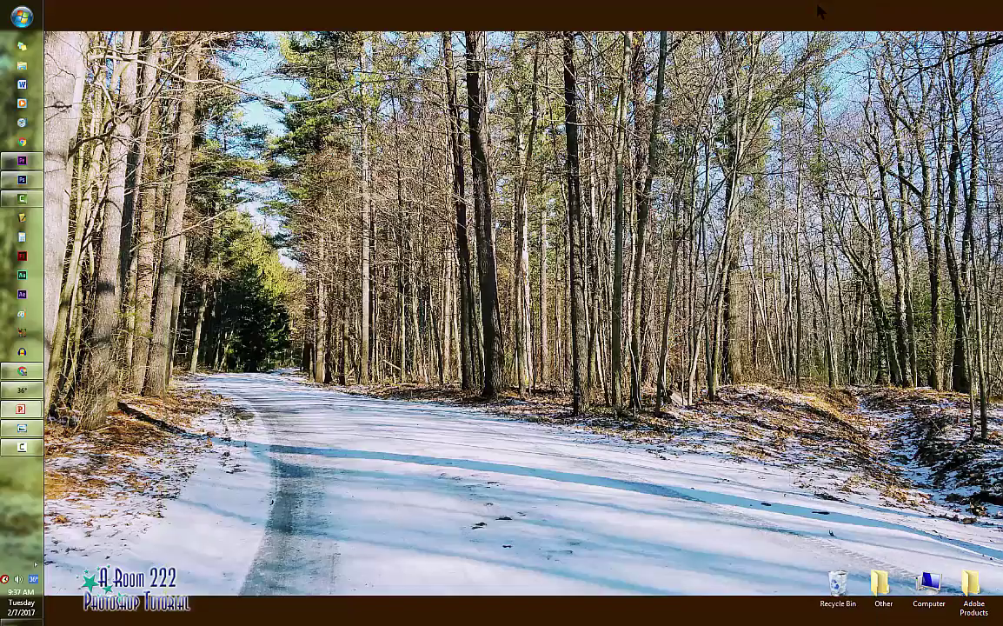
Step: Open Barn.jpg from Z: > Useful Tools > Photoshop Tools and Resources > Stock Photos > Landscape
{"action": "left_click", "coordinate": [22, 180]}
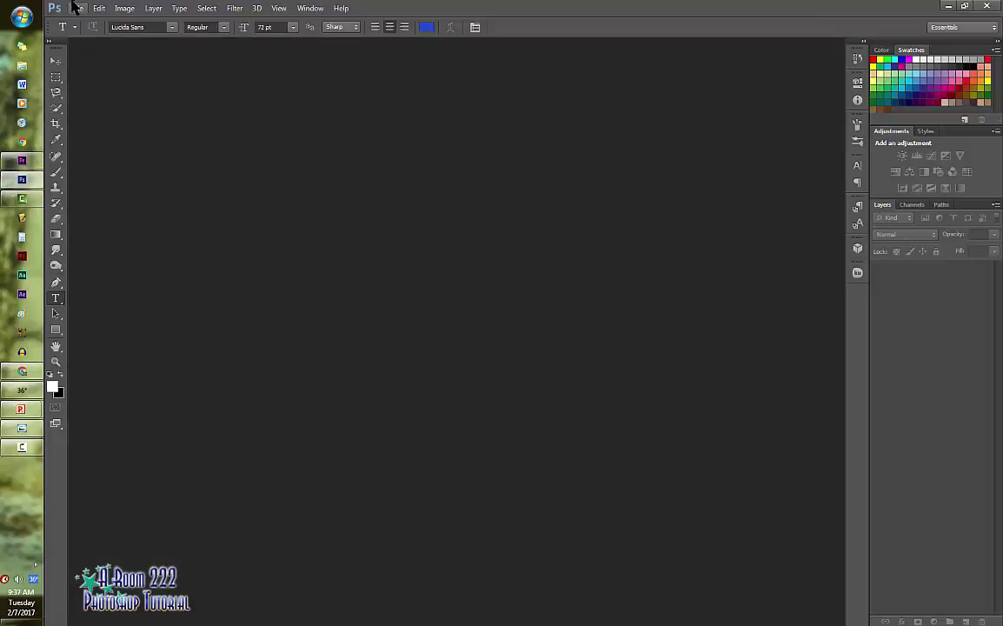
{"action": "left_click", "coordinate": [78, 9]}
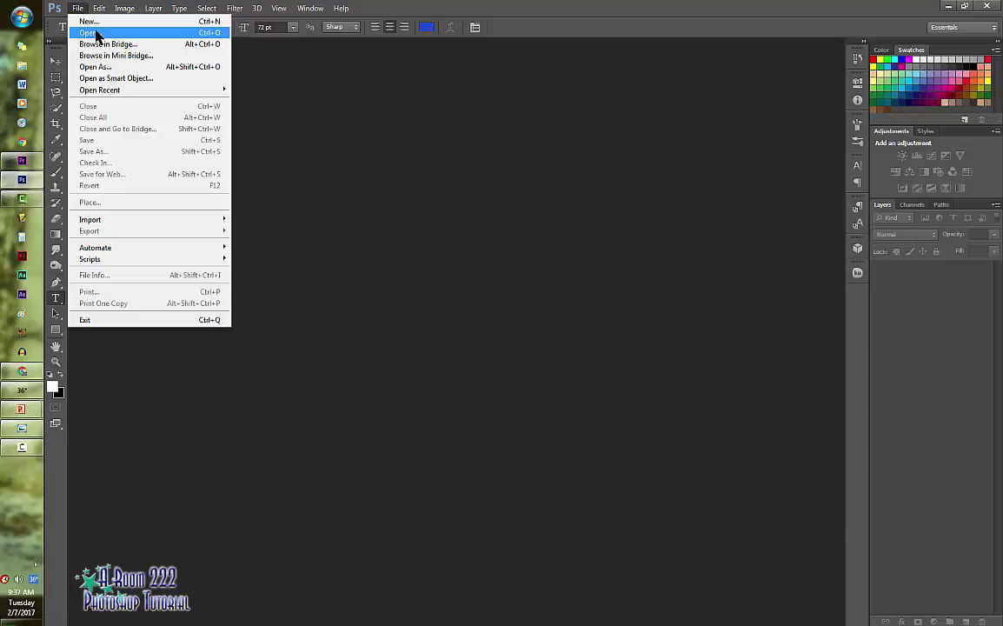
{"action": "left_click", "coordinate": [97, 35]}
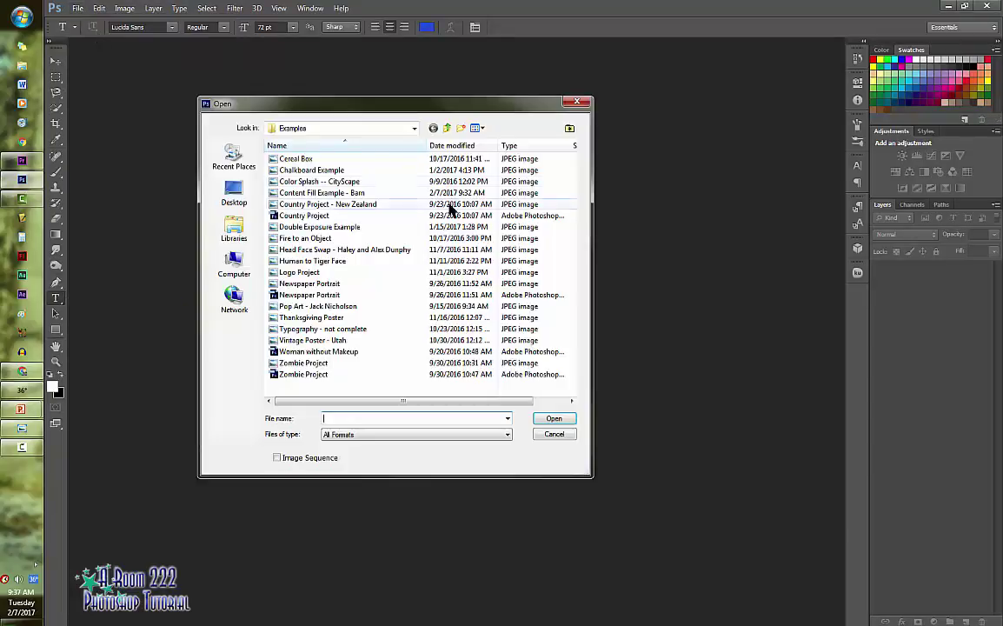
{"action": "left_click", "coordinate": [244, 283]}
{"action": "double_click", "coordinate": [448, 293]}
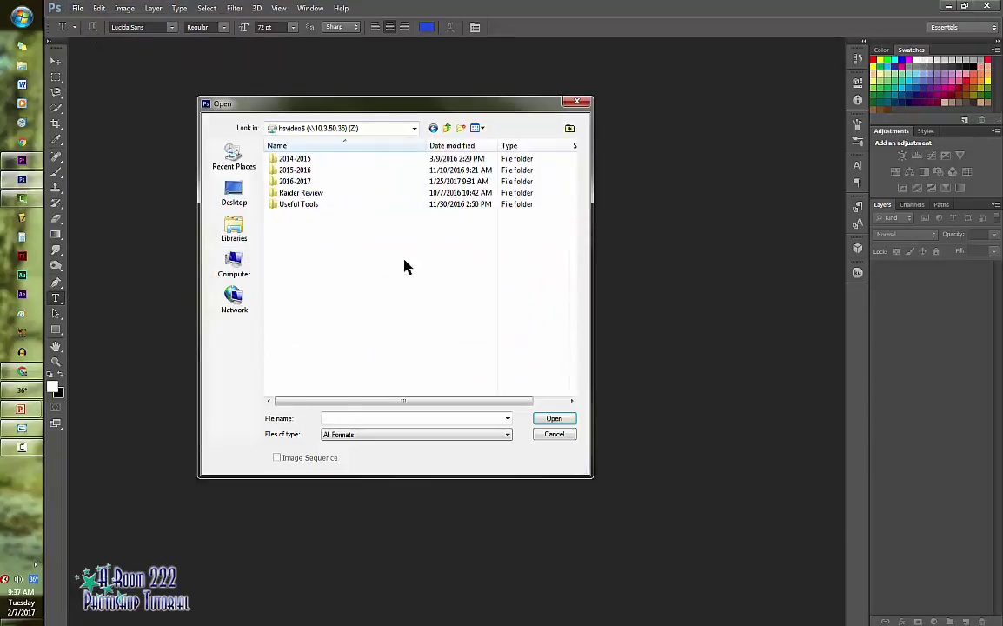
{"action": "double_click", "coordinate": [309, 204]}
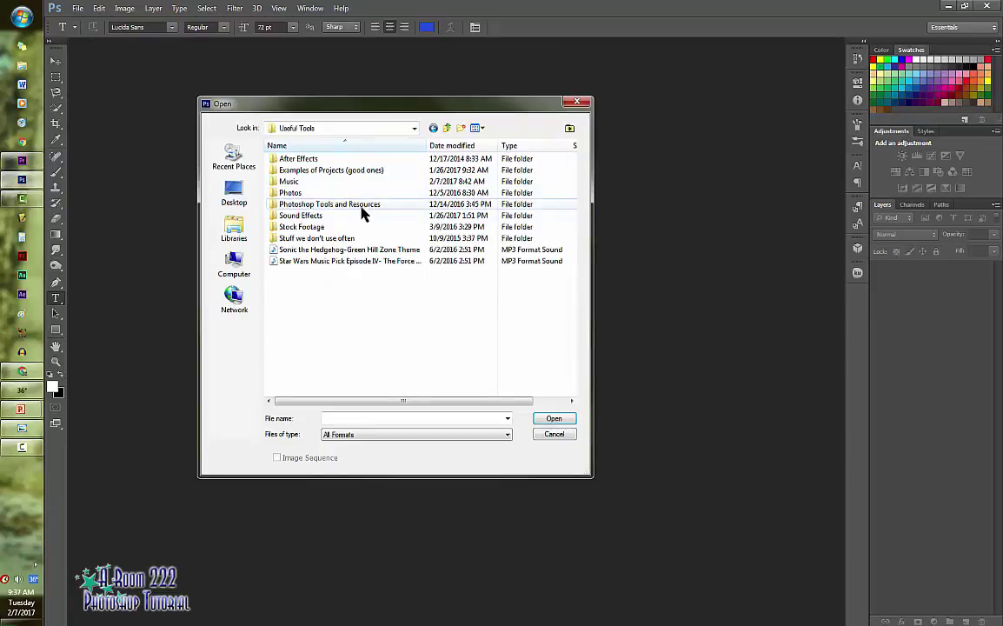
{"action": "double_click", "coordinate": [359, 208]}
{"action": "left_click", "coordinate": [296, 195]}
{"action": "double_click", "coordinate": [296, 195]}
{"action": "double_click", "coordinate": [308, 181]}
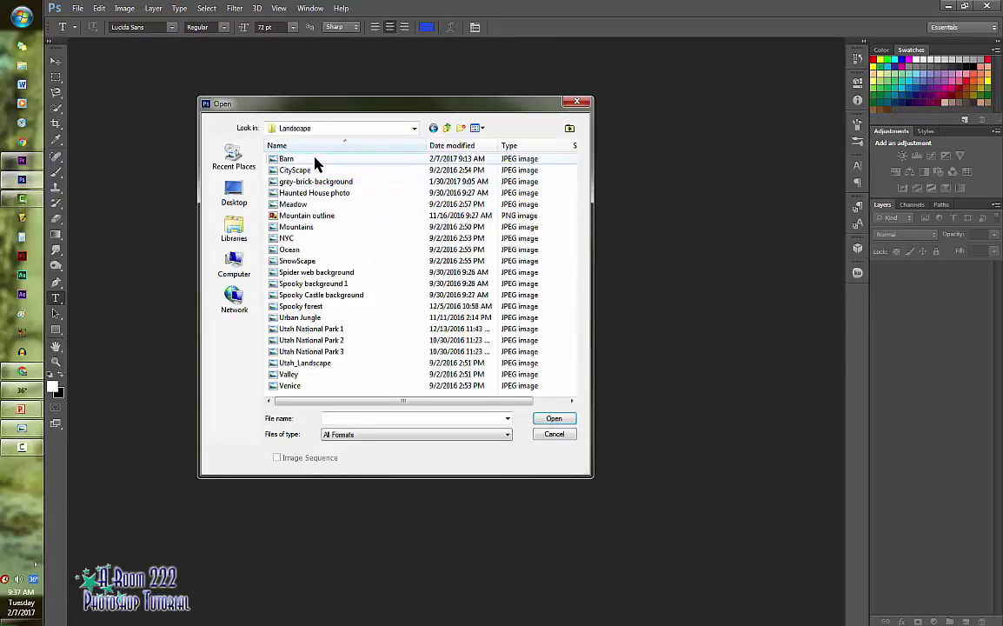
{"action": "left_click", "coordinate": [315, 159]}
{"action": "left_click", "coordinate": [554, 419]}
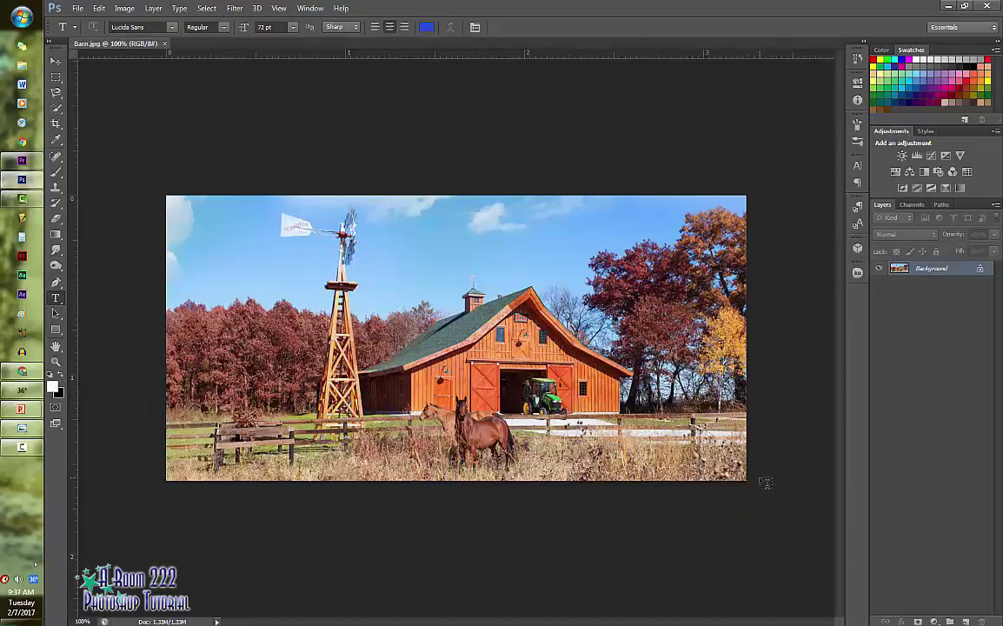
Step: Copy the Background to Layer 1 with Ctrl+J, then zoom to 300% on the barn
{"action": "key", "text": "ctrl+j"}
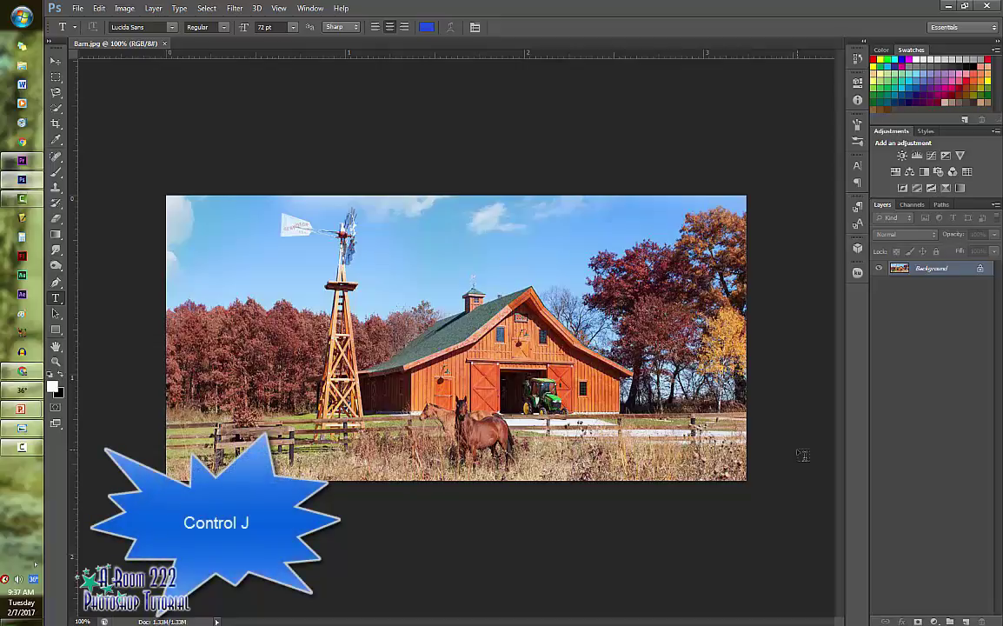
{"action": "key", "text": "ctrl+j"}
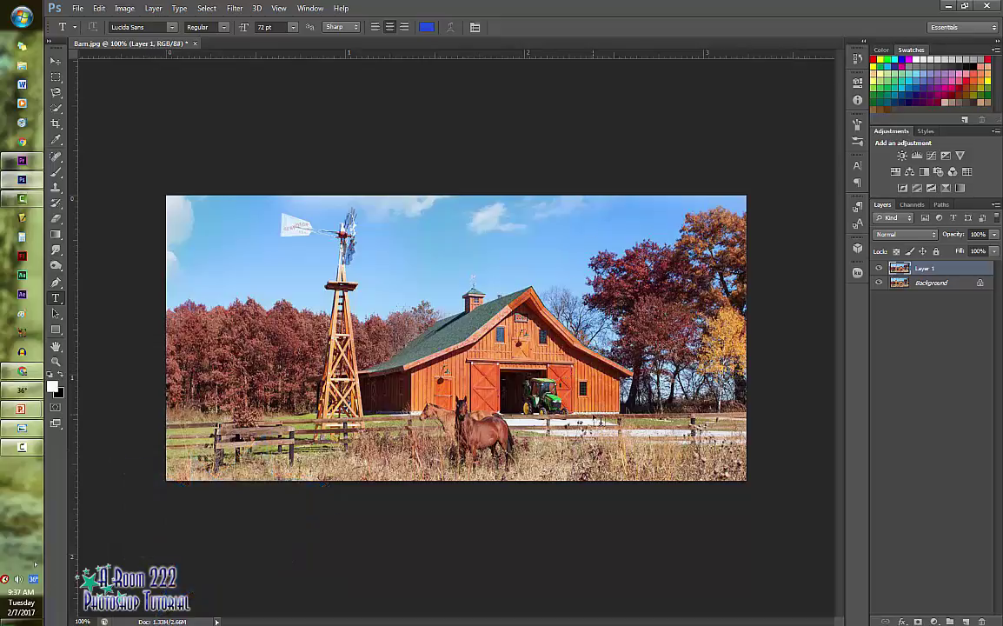
{"action": "key", "text": "ctrl+plus"}
{"action": "key", "text": "ctrl+plus"}
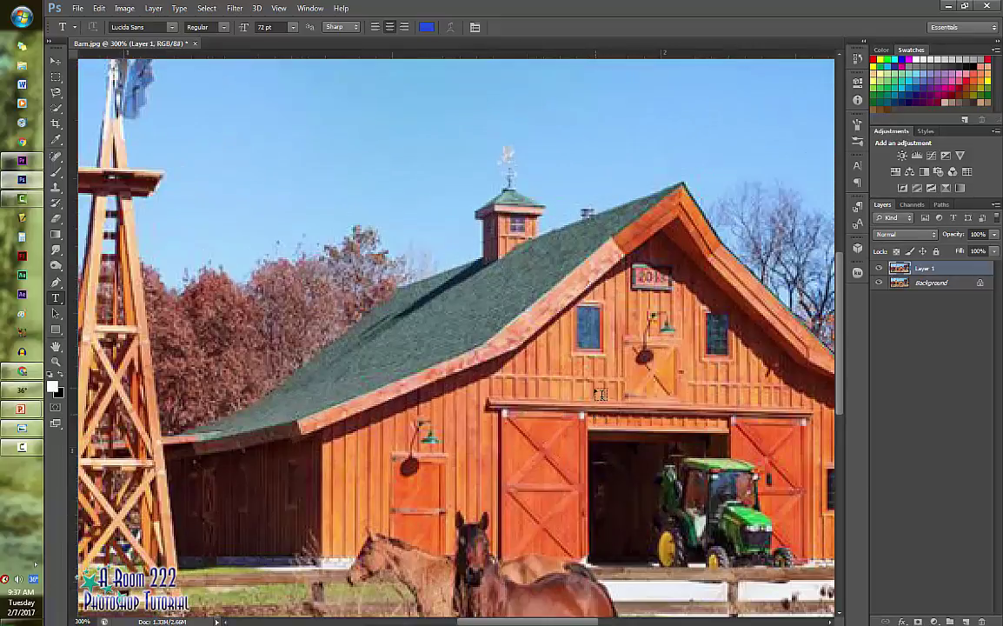
{"action": "left_click_drag", "start_coordinate": [544, 623], "coordinate": [605, 622]}
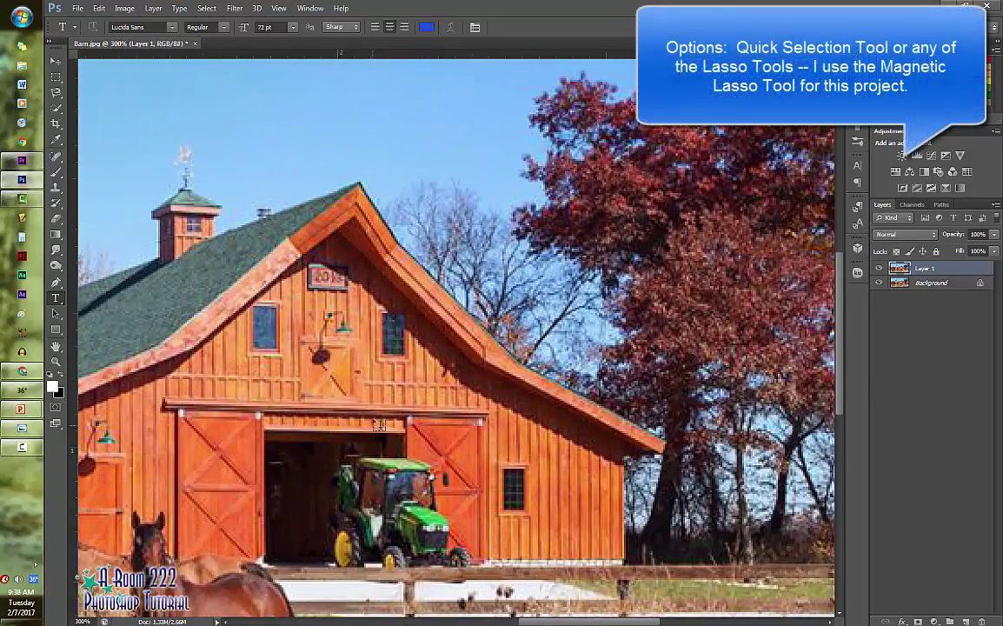
{"action": "scroll", "coordinate": [335, 331], "scroll_direction": "down", "scroll_amount": 2}
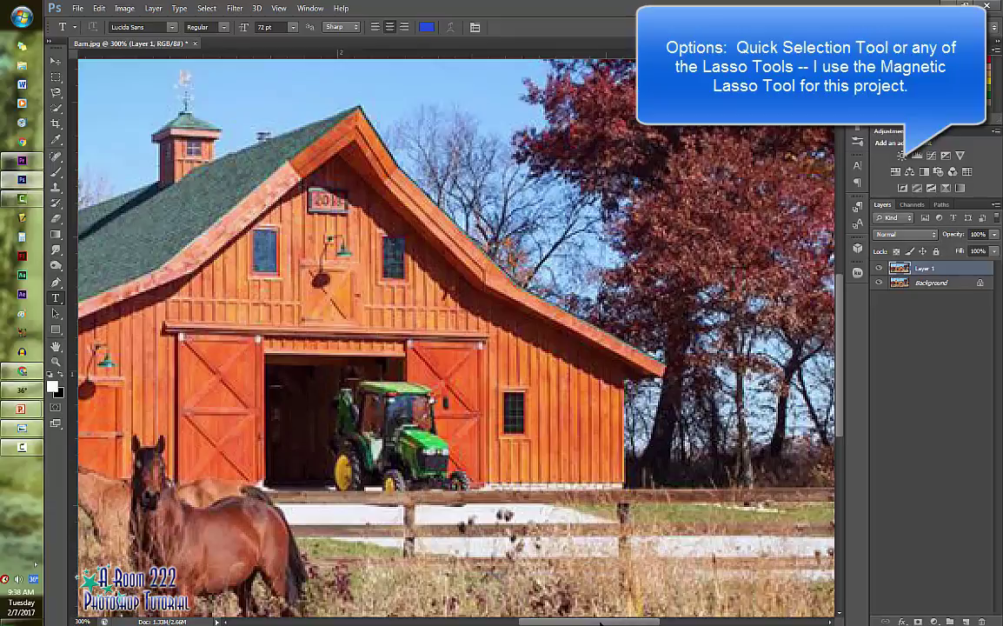
{"action": "left_click_drag", "start_coordinate": [600, 622], "coordinate": [579, 623]}
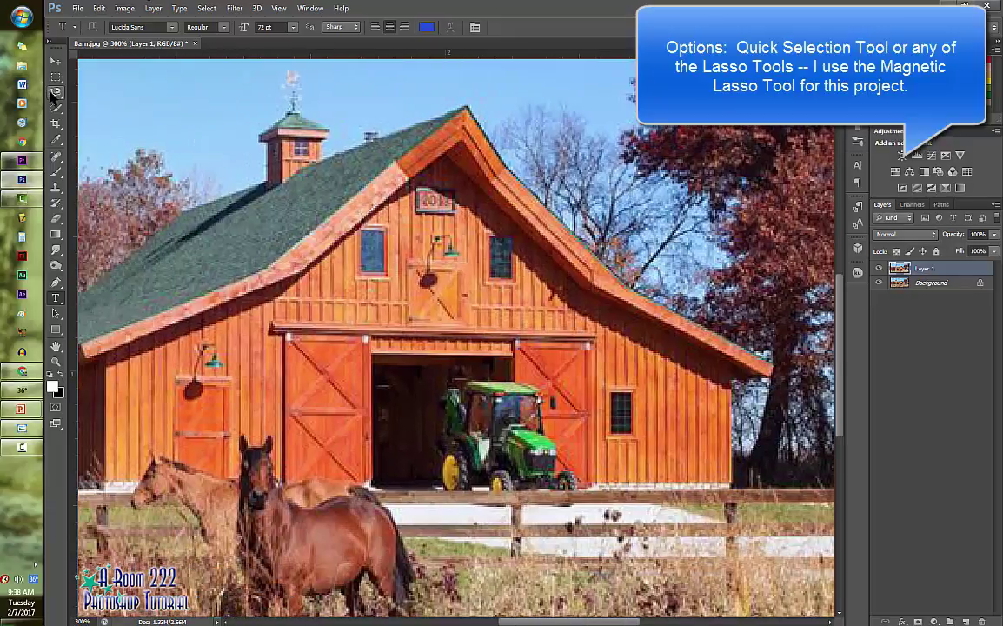
Step: Trace around the green tractor with the Magnetic Lasso until the selection closes
{"action": "left_click", "coordinate": [55, 92]}
{"action": "right_click", "coordinate": [54, 92]}
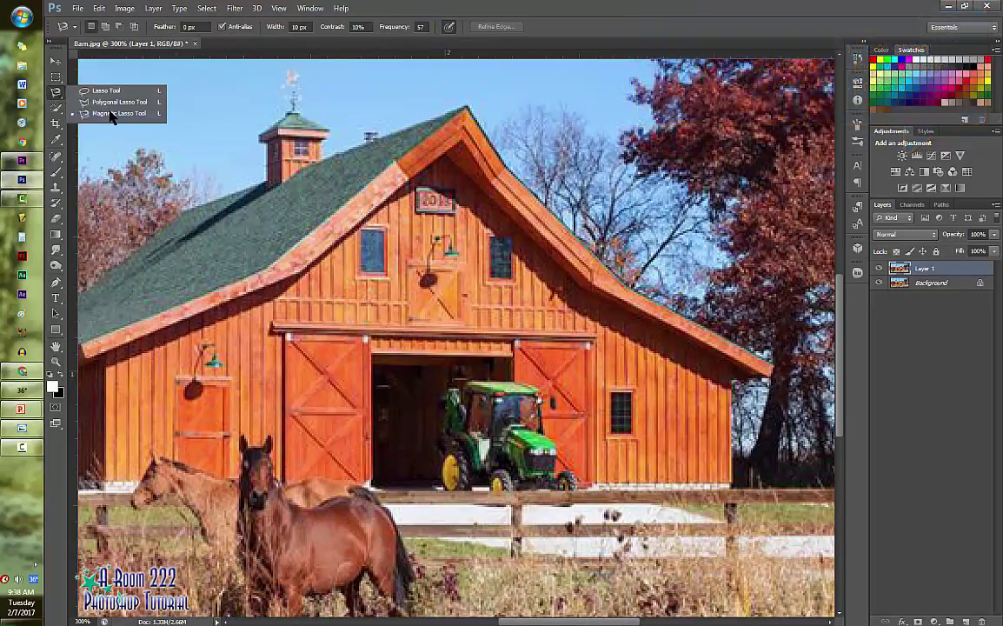
{"action": "left_click", "coordinate": [112, 114]}
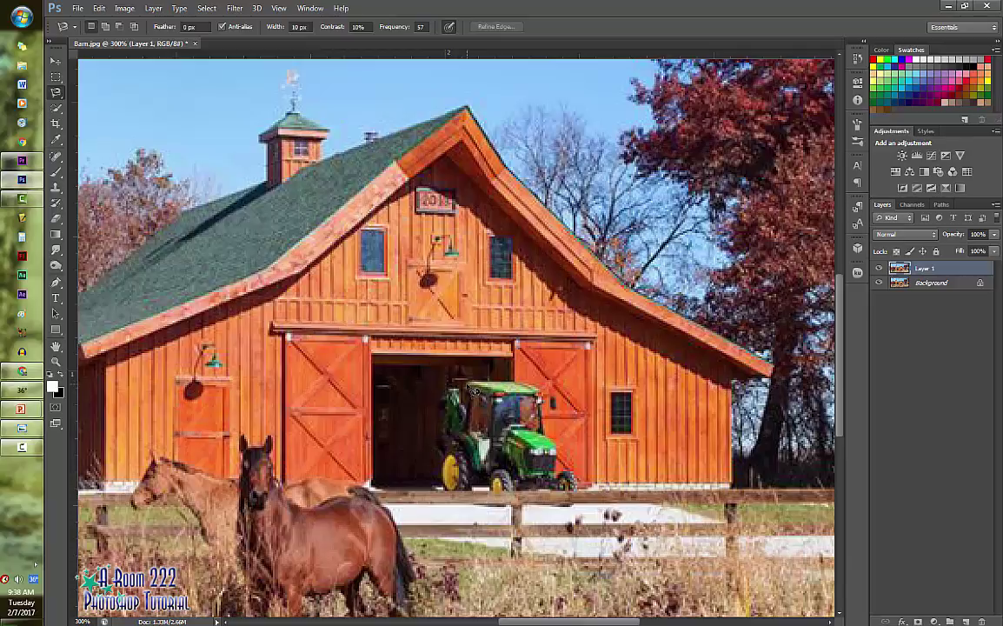
{"action": "left_click", "coordinate": [474, 382]}
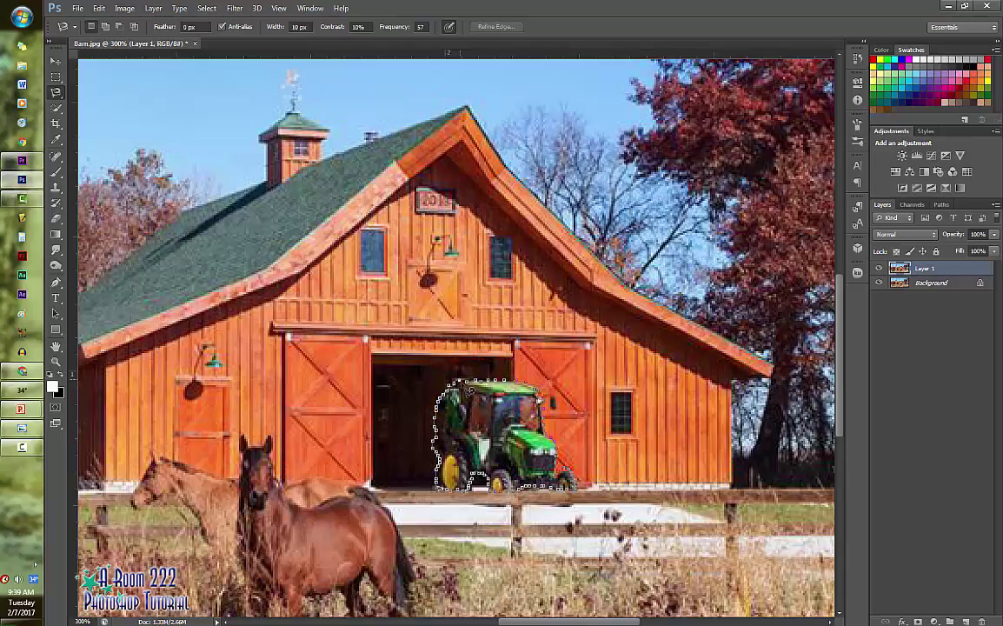
{"action": "left_click", "coordinate": [477, 391]}
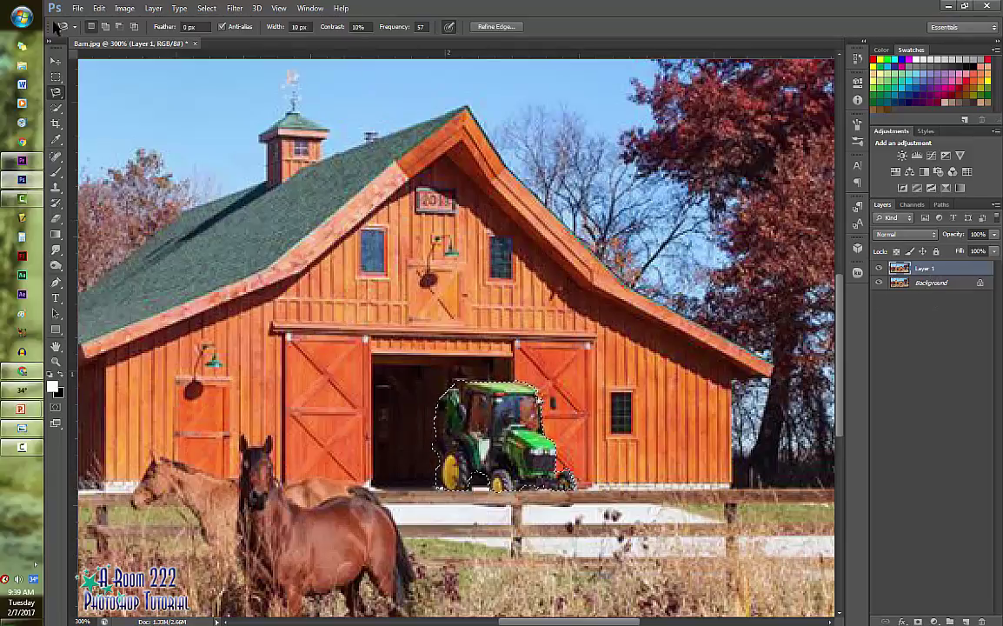
Step: Fill the tractor selection using Edit > Fill with Content-Aware contents
{"action": "left_click", "coordinate": [99, 8]}
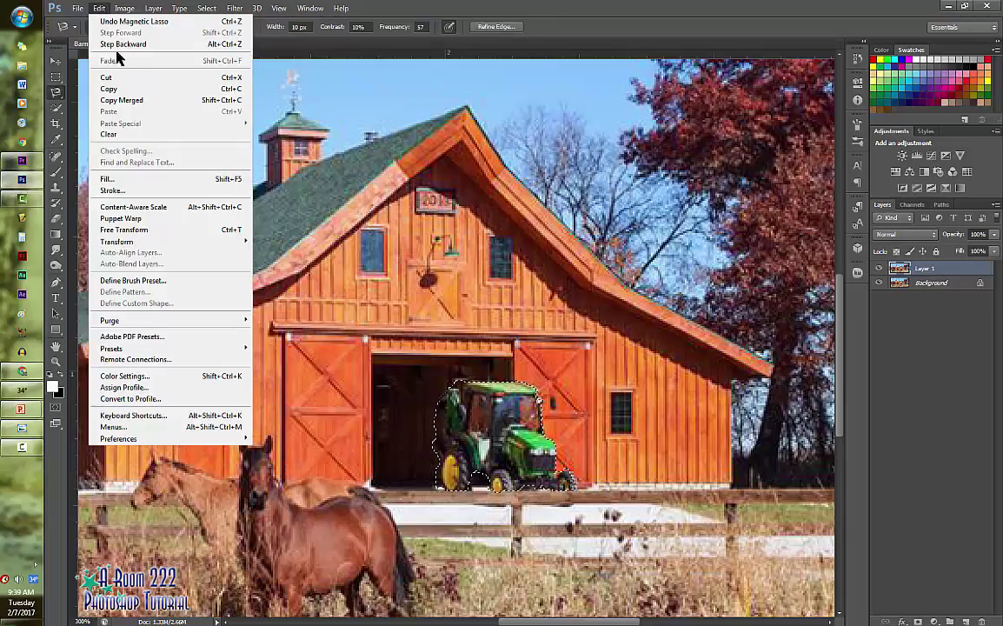
{"action": "left_click", "coordinate": [145, 181]}
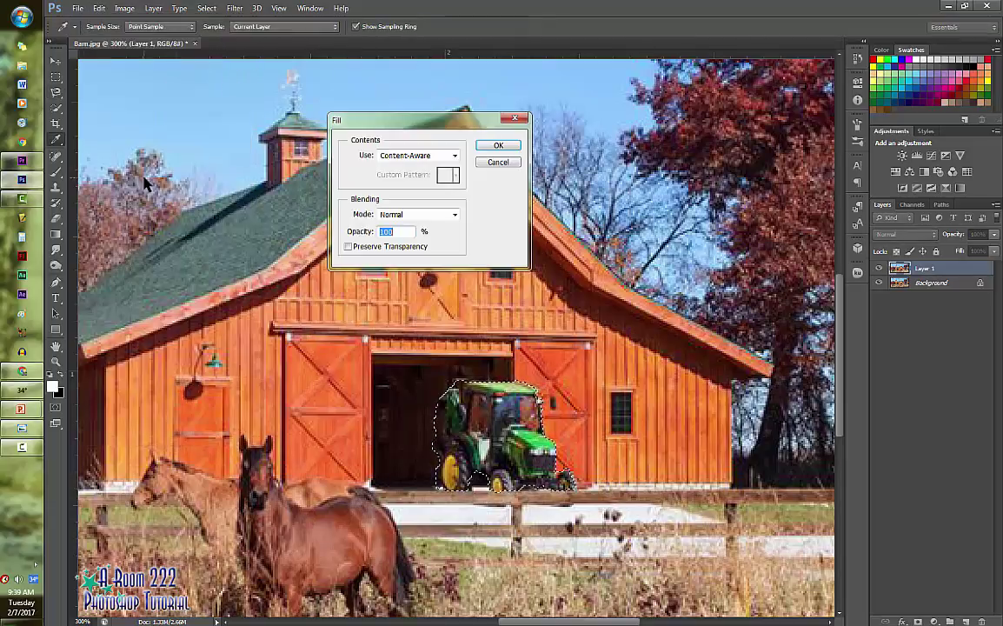
{"action": "left_click", "coordinate": [454, 156]}
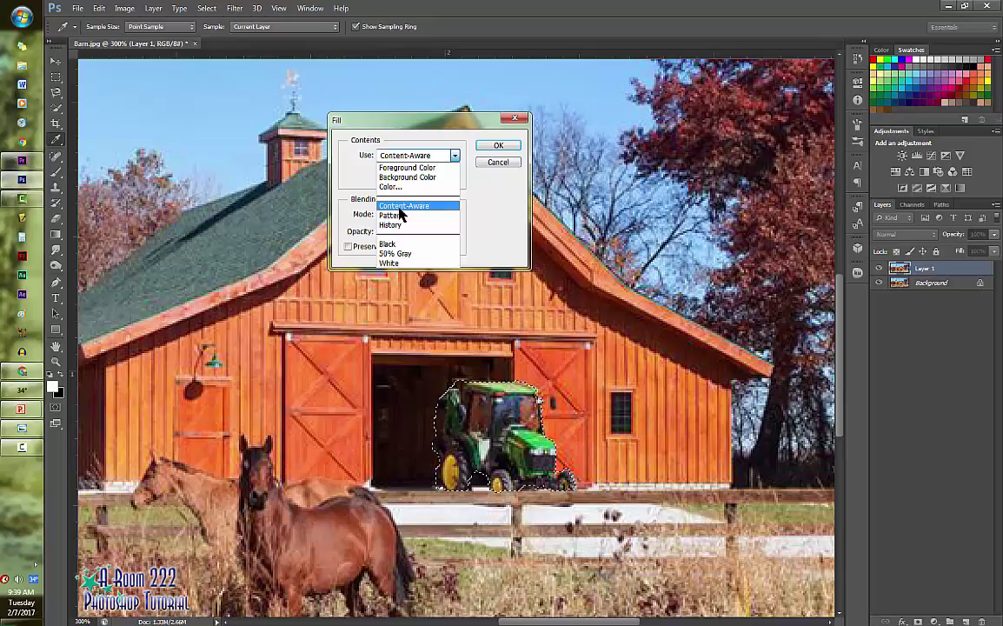
{"action": "left_click", "coordinate": [399, 206]}
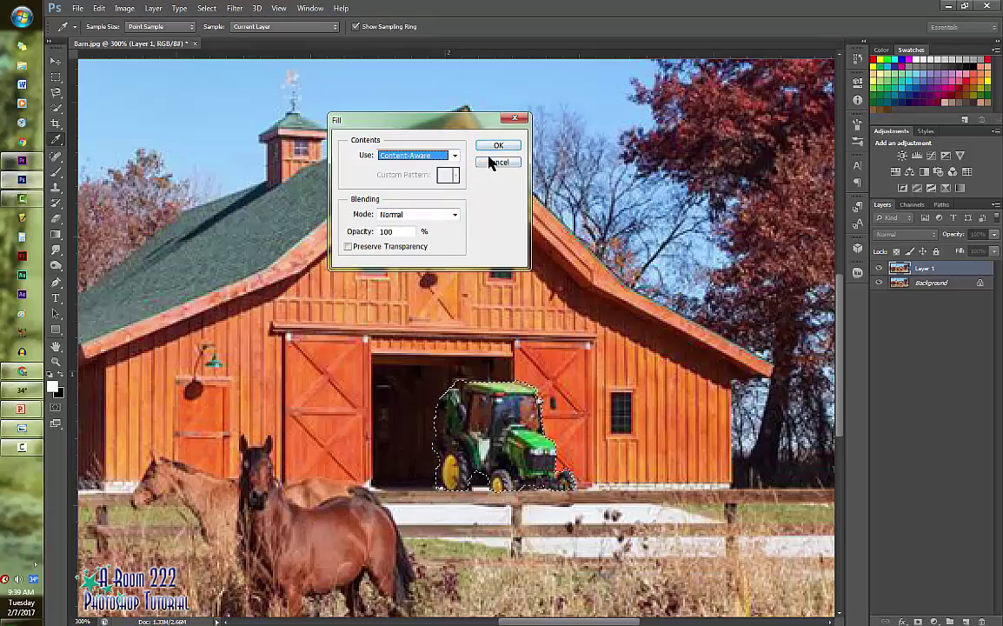
{"action": "left_click", "coordinate": [498, 147]}
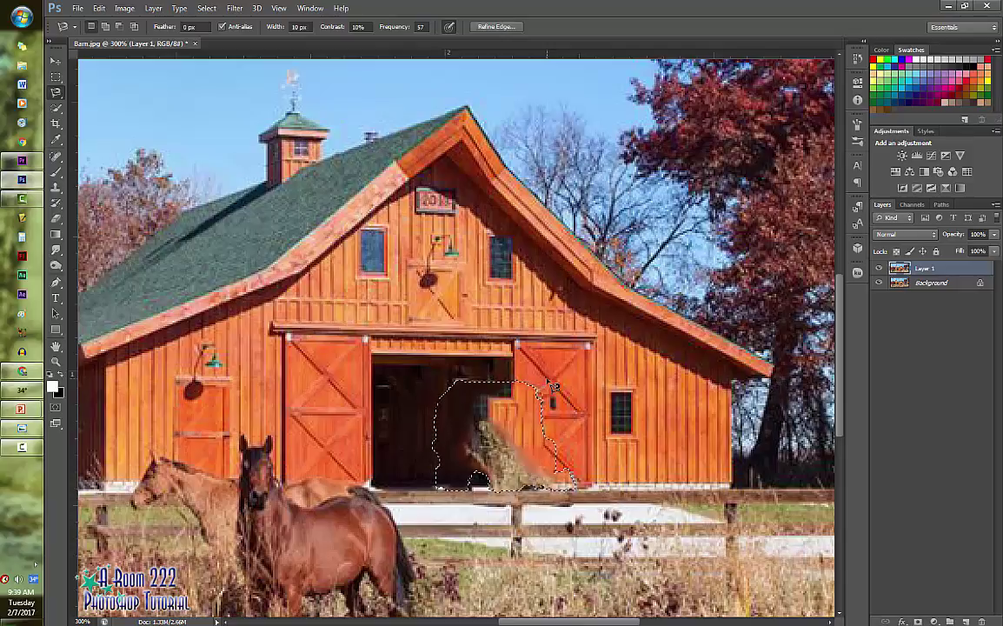
Step: Deselect, pick a slightly larger Clone Stamp brush, and paint over the hay pile
{"action": "key", "text": "ctrl+d"}
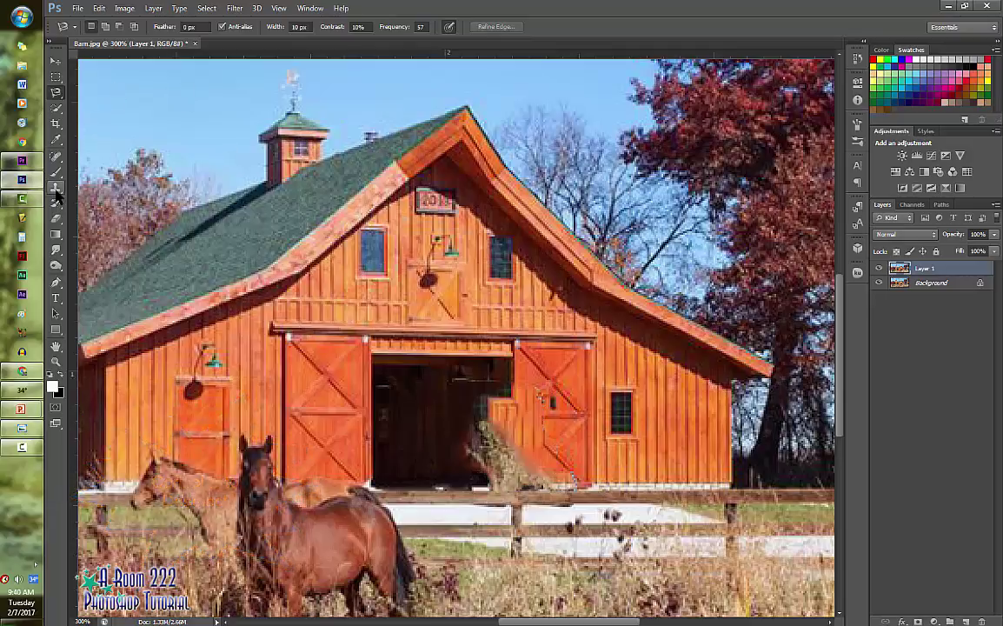
{"action": "left_click", "coordinate": [56, 193]}
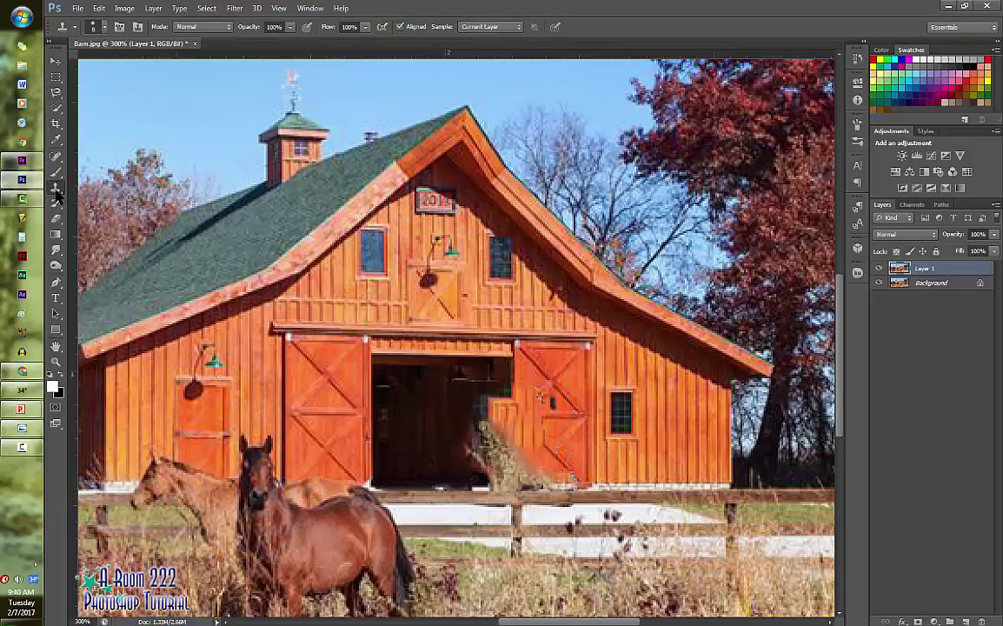
{"action": "left_click_drag", "start_coordinate": [56, 193], "coordinate": [97, 167]}
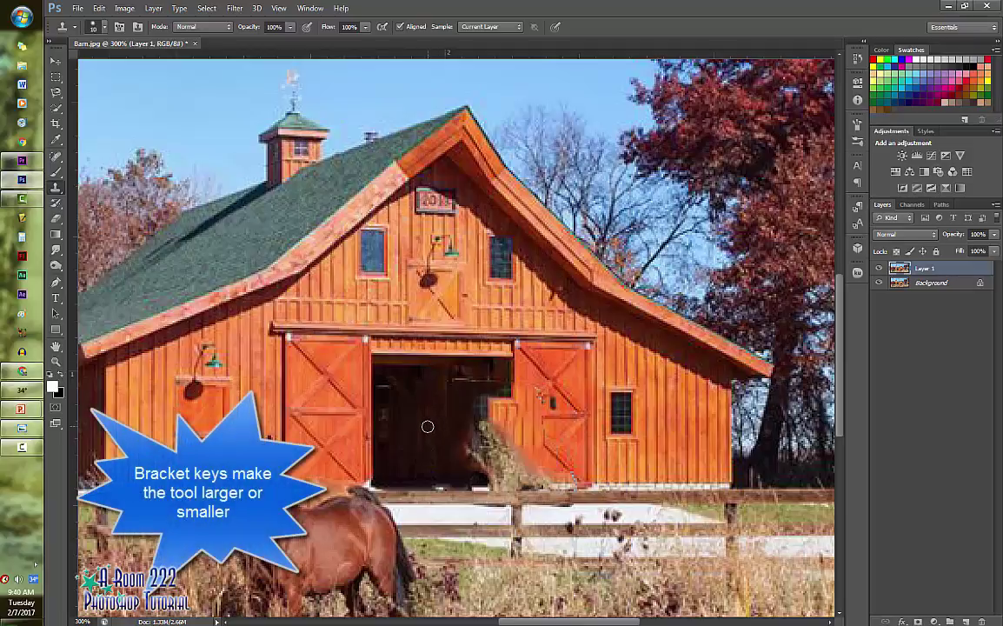
{"action": "key", "text": "bracketright"}
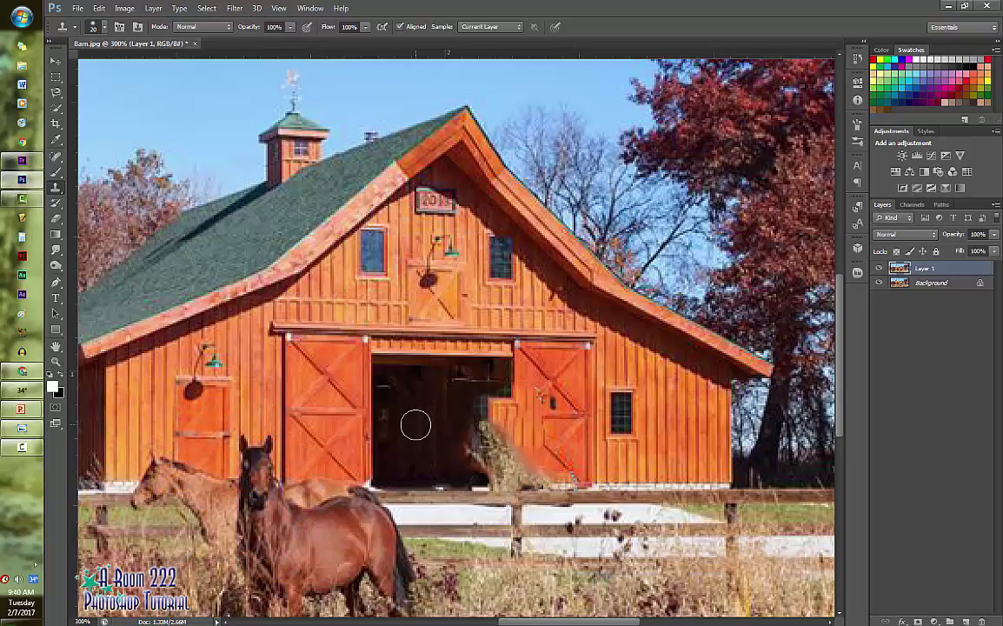
{"action": "mouse_move", "coordinate": [416, 424]}
{"action": "left_mouse_down"}
{"action": "mouse_move", "coordinate": [487, 407]}
{"action": "mouse_move", "coordinate": [484, 467]}
{"action": "left_mouse_up"}
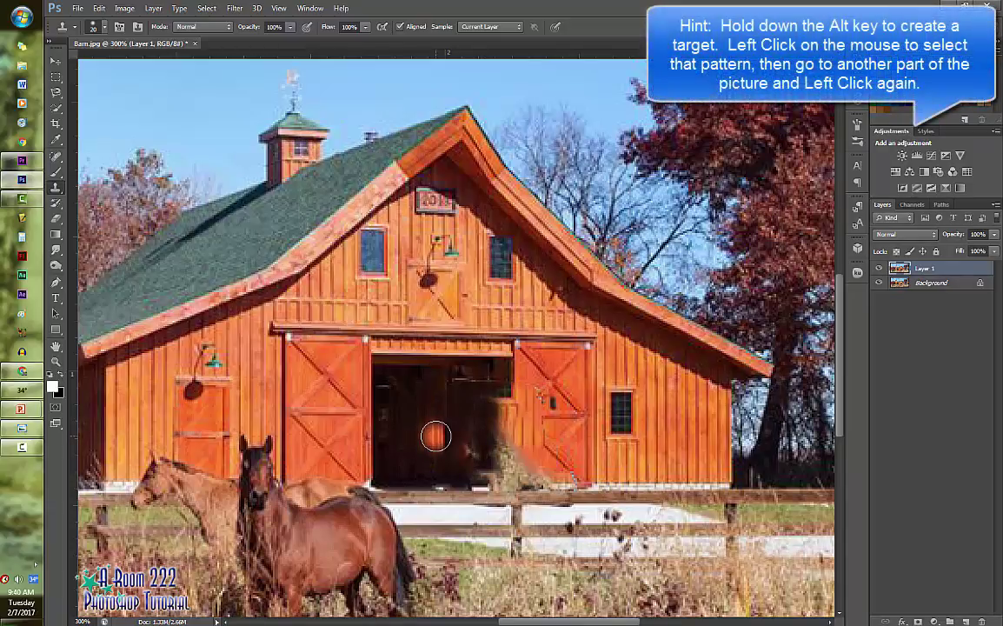
Step: Sample the dark doorway interior and clone it over the remaining bright hay
{"action": "key", "text": "alt"}
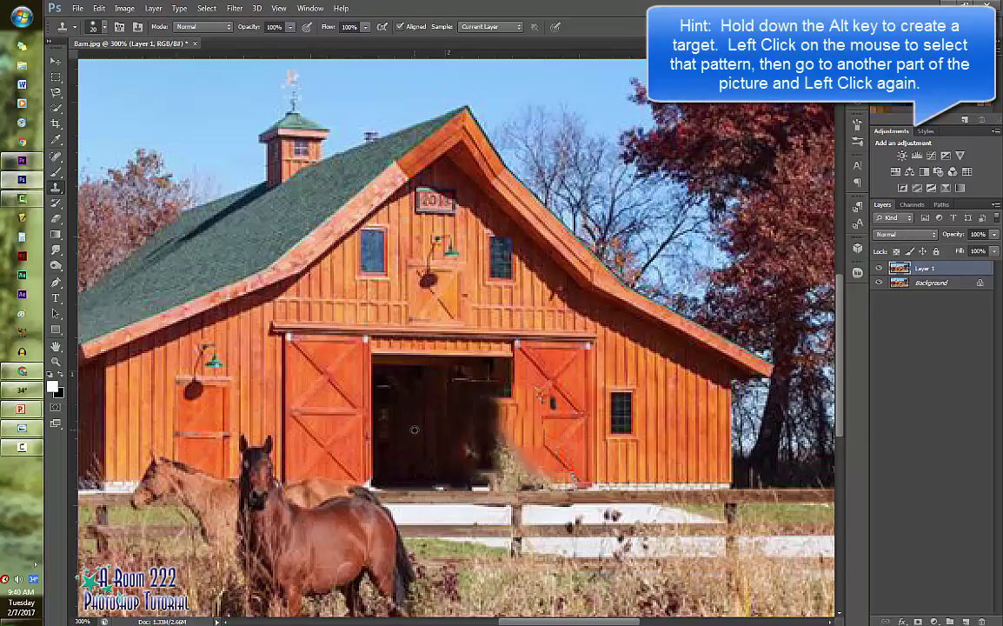
{"action": "left_click", "coordinate": [414, 429], "text": "alt"}
{"action": "mouse_move", "coordinate": [470, 452]}
{"action": "left_mouse_down"}
{"action": "mouse_move", "coordinate": [472, 472]}
{"action": "mouse_move", "coordinate": [483, 469]}
{"action": "left_mouse_up"}
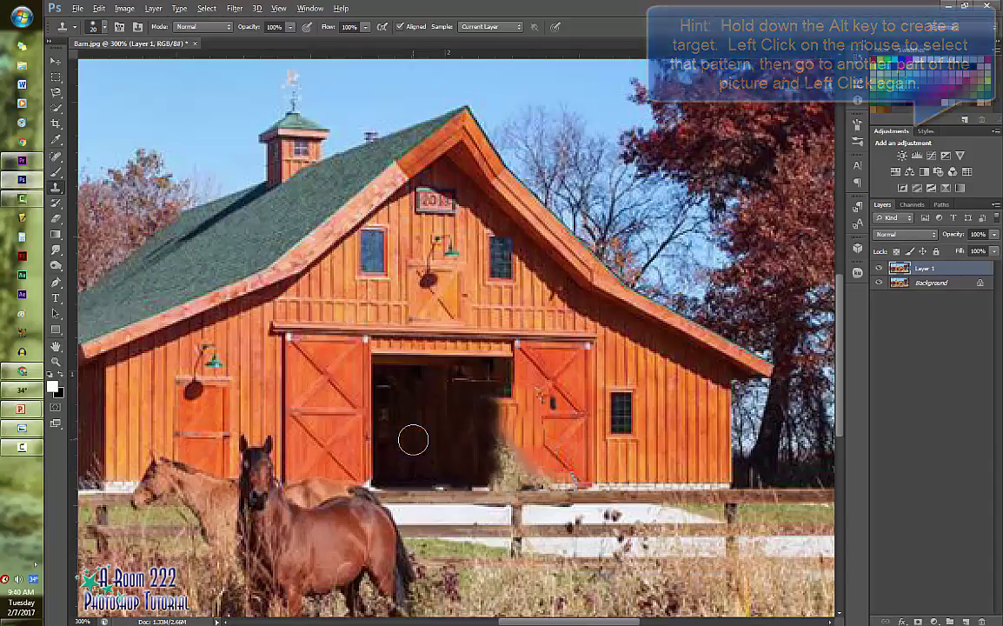
{"action": "left_click_drag", "start_coordinate": [486, 425], "coordinate": [491, 406]}
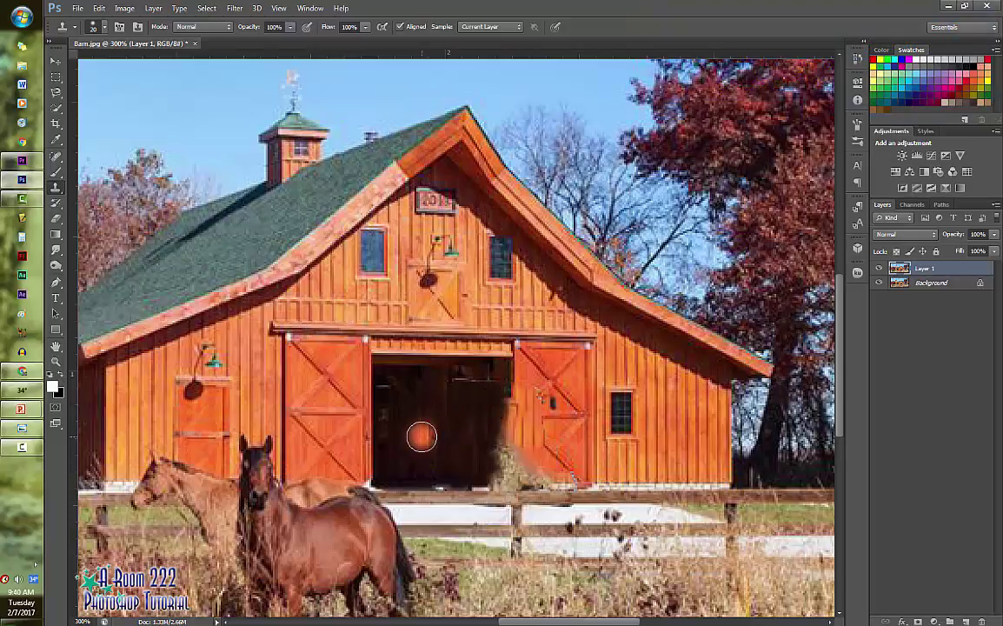
{"action": "mouse_move", "coordinate": [491, 435]}
{"action": "left_mouse_down"}
{"action": "mouse_move", "coordinate": [503, 403]}
{"action": "mouse_move", "coordinate": [505, 475]}
{"action": "mouse_move", "coordinate": [446, 469]}
{"action": "mouse_move", "coordinate": [489, 473]}
{"action": "mouse_move", "coordinate": [489, 432]}
{"action": "left_mouse_up"}
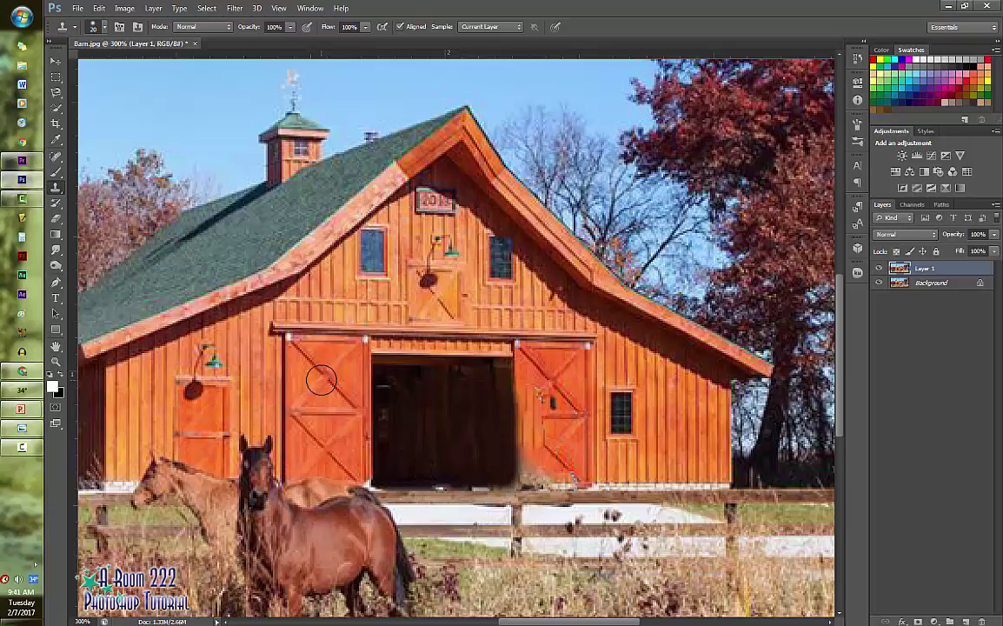
Step: With a larger clone brush, cover the right door's latch with left-door wood, undoing stray strokes
{"action": "key", "text": "bracketright"}
{"action": "key", "text": "bracketright"}
{"action": "key", "text": "bracketright"}
{"action": "key", "text": "bracketright"}
{"action": "left_click", "coordinate": [549, 382]}
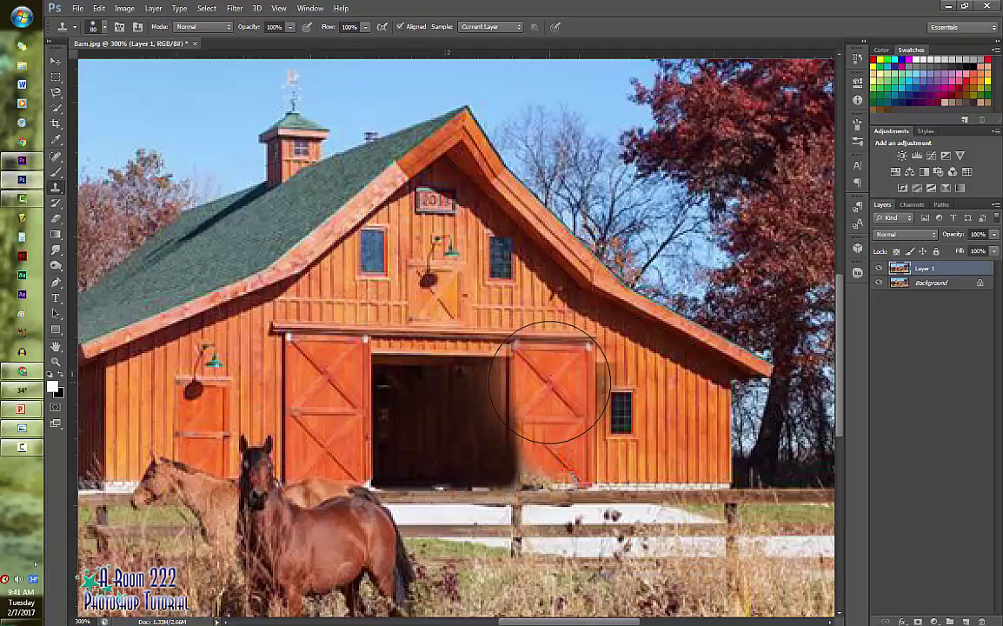
{"action": "left_click", "coordinate": [296, 340], "text": "alt"}
{"action": "mouse_move", "coordinate": [526, 347]}
{"action": "left_mouse_down"}
{"action": "mouse_move", "coordinate": [561, 465]}
{"action": "mouse_move", "coordinate": [556, 425]}
{"action": "left_mouse_up"}
{"action": "left_click", "coordinate": [299, 470], "text": "alt"}
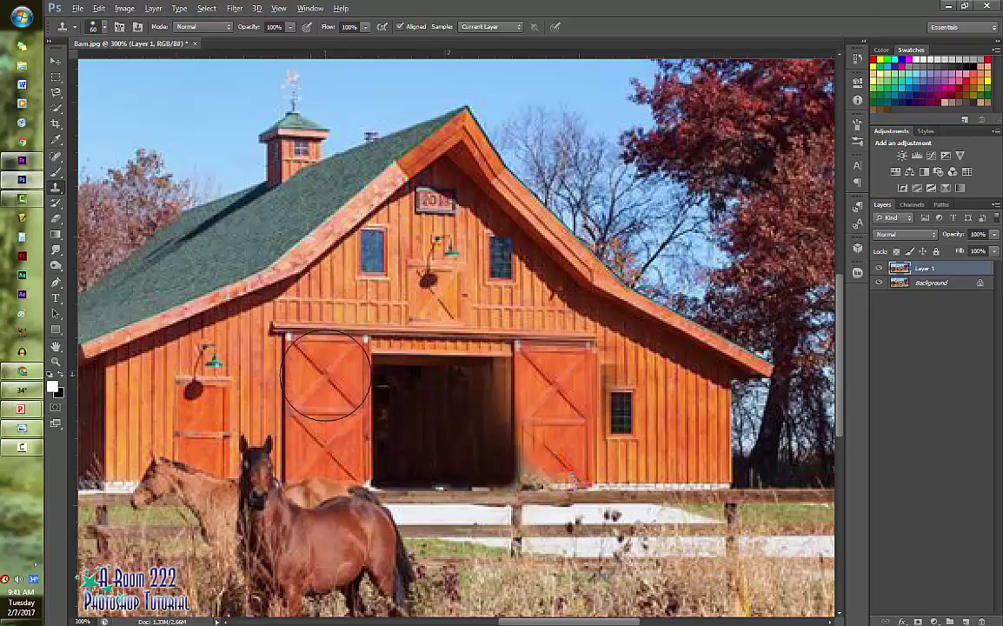
{"action": "mouse_move", "coordinate": [435, 531]}
{"action": "left_mouse_down"}
{"action": "mouse_move", "coordinate": [448, 504]}
{"action": "mouse_move", "coordinate": [482, 504]}
{"action": "left_mouse_up"}
{"action": "key", "text": "ctrl+alt+z"}
{"action": "key", "text": "ctrl+alt+z"}
{"action": "key", "text": "ctrl+alt+z"}
{"action": "key", "text": "ctrl+alt+z"}
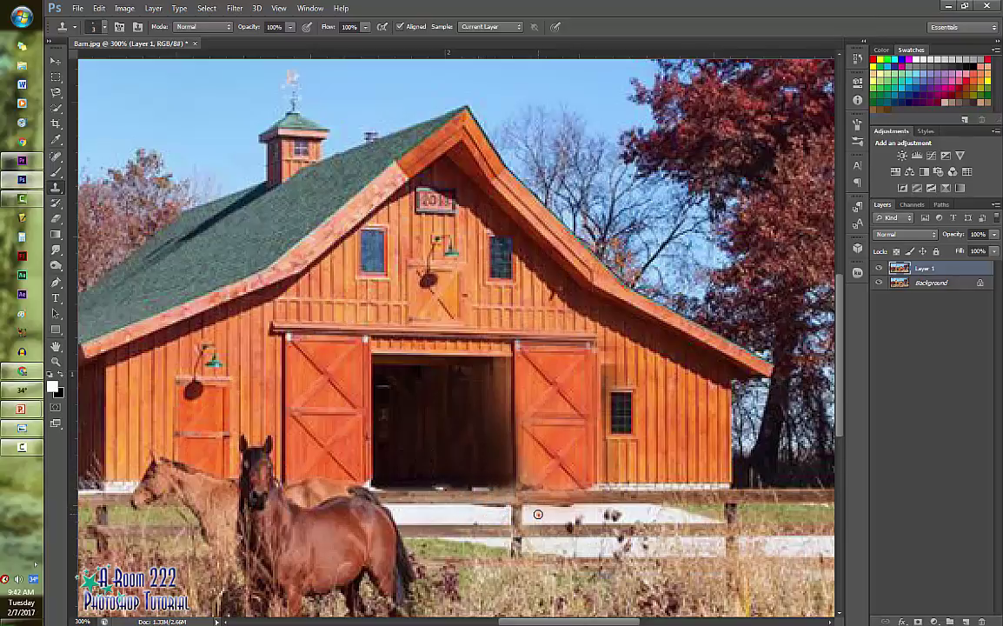
Step: Touch up the doorway's bottom sill, the right door's bottom edge, and the fence's top rail
{"action": "mouse_move", "coordinate": [549, 487]}
{"action": "left_mouse_down"}
{"action": "mouse_move", "coordinate": [518, 488]}
{"action": "mouse_move", "coordinate": [569, 484]}
{"action": "left_mouse_up"}
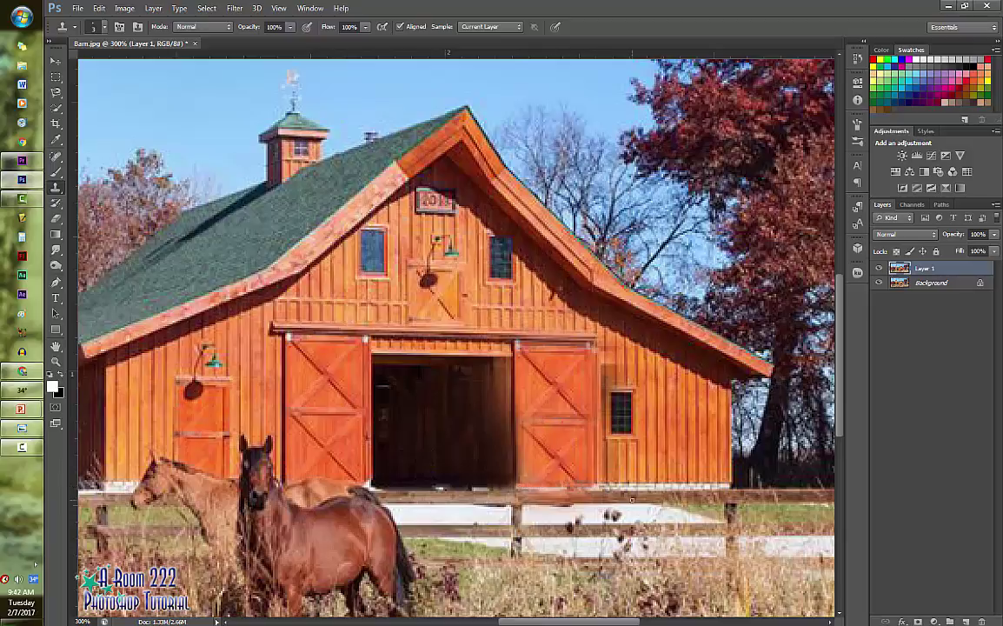
{"action": "left_click_drag", "start_coordinate": [488, 488], "coordinate": [379, 489]}
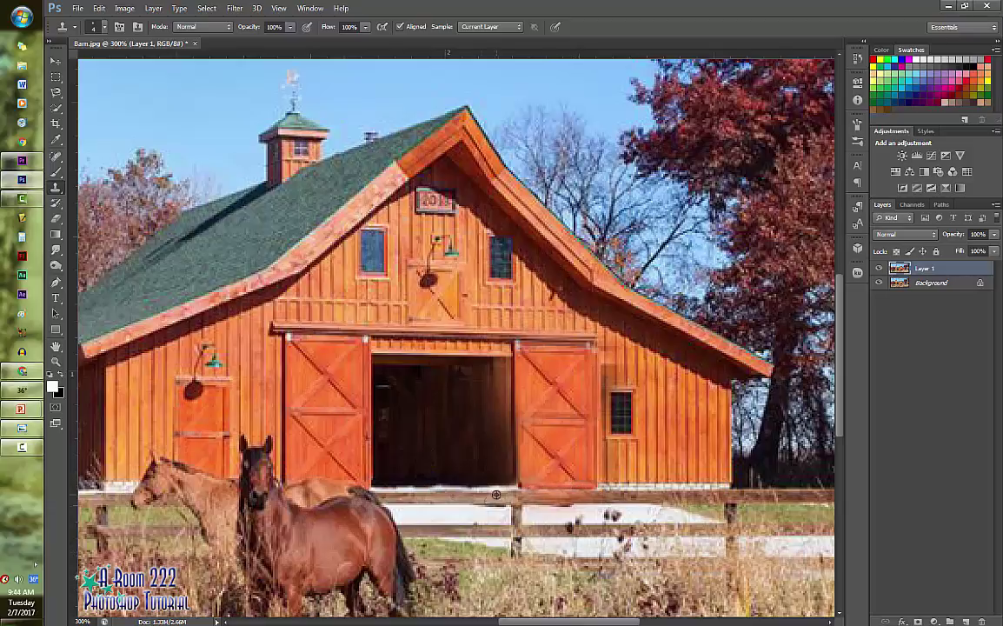
{"action": "left_click_drag", "start_coordinate": [522, 488], "coordinate": [610, 486]}
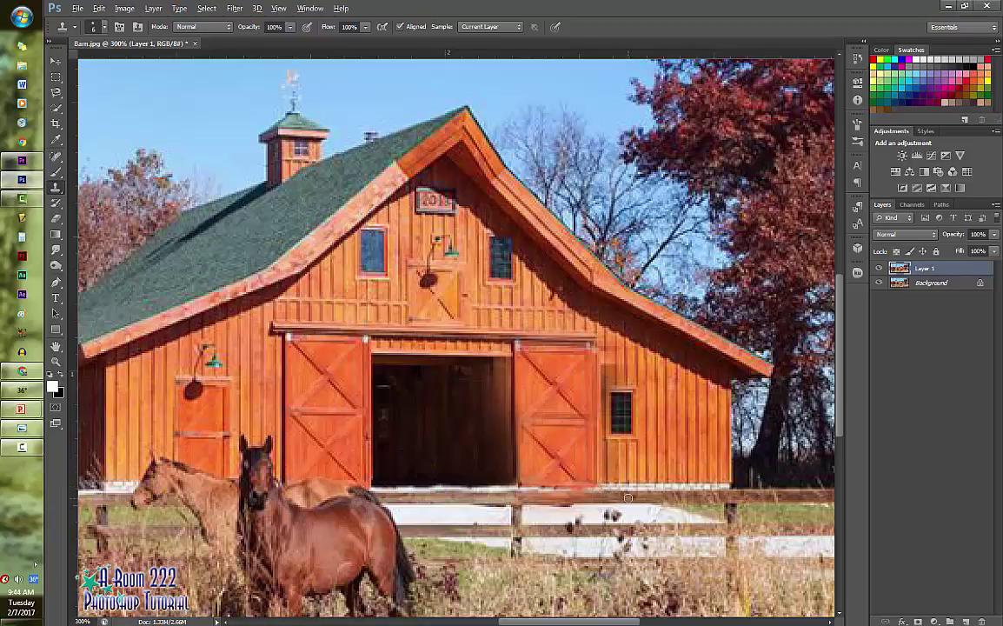
{"action": "mouse_move", "coordinate": [628, 497]}
{"action": "left_mouse_down"}
{"action": "mouse_move", "coordinate": [495, 497]}
{"action": "mouse_move", "coordinate": [597, 499]}
{"action": "mouse_move", "coordinate": [497, 489]}
{"action": "mouse_move", "coordinate": [609, 489]}
{"action": "left_mouse_up"}
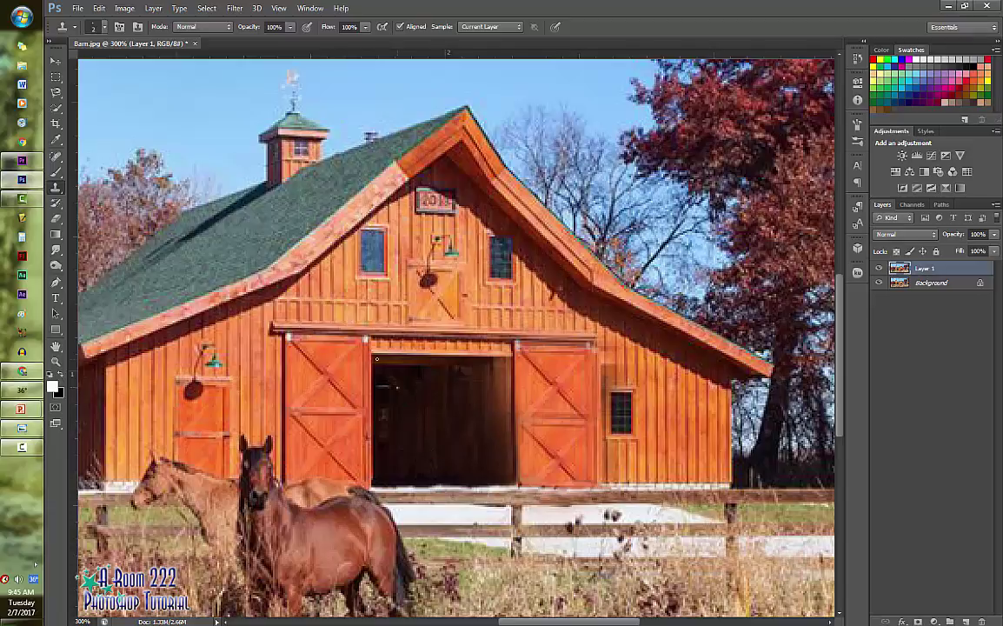
Step: Trace around the roof cupola and its weather vane with the Magnetic Lasso
{"action": "scroll", "coordinate": [448, 339], "scroll_direction": "up", "scroll_amount": 3}
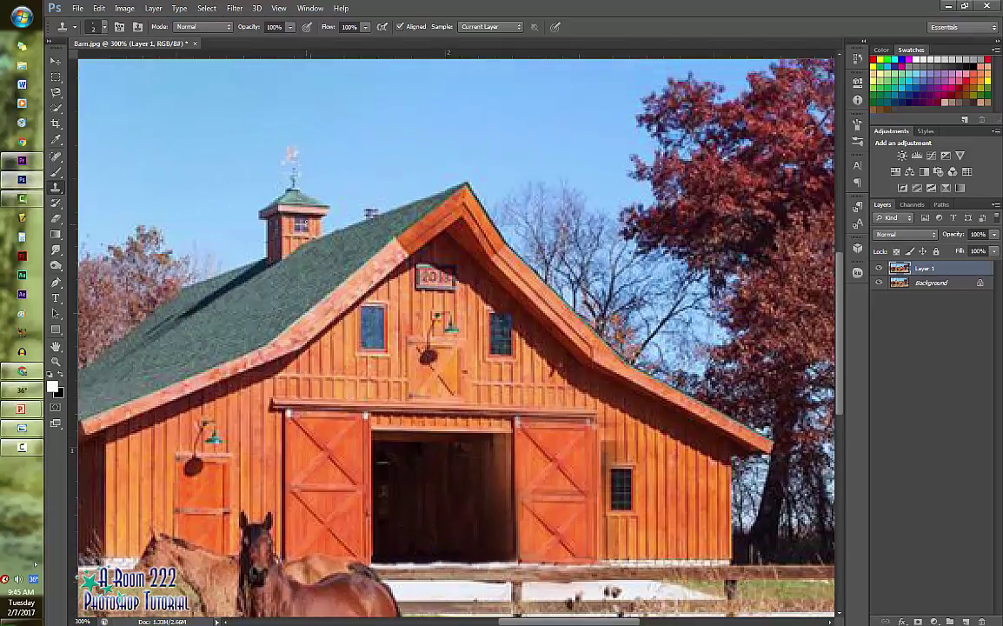
{"action": "left_click", "coordinate": [55, 91]}
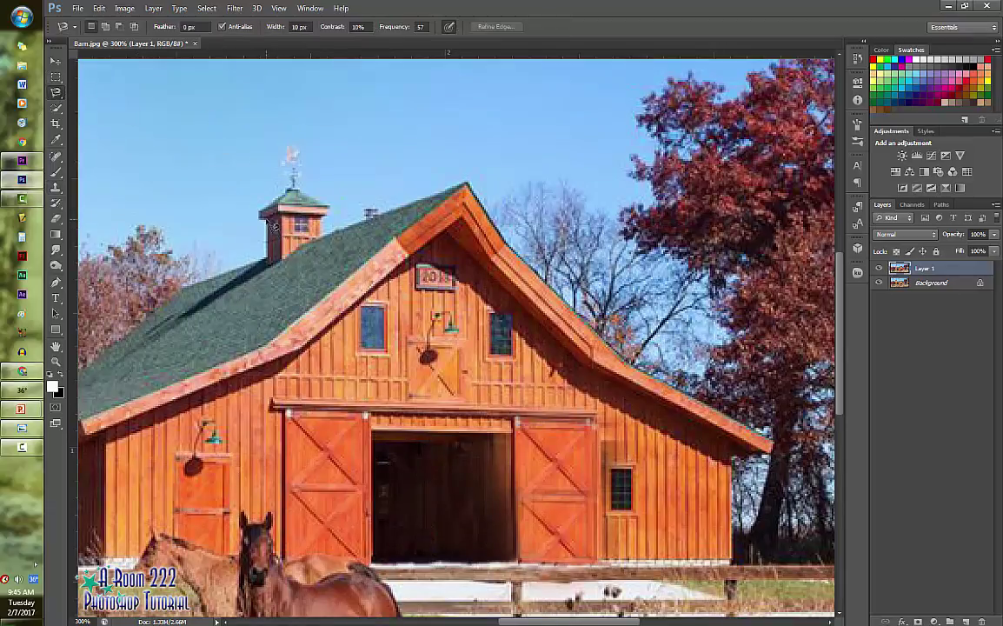
{"action": "left_click", "coordinate": [274, 225]}
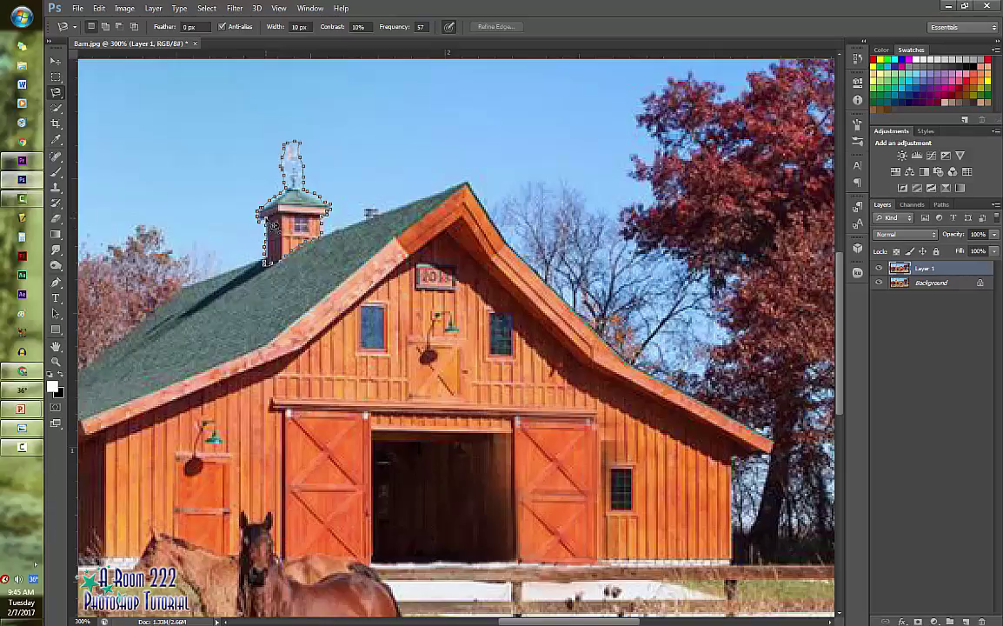
{"action": "double_click", "coordinate": [274, 225]}
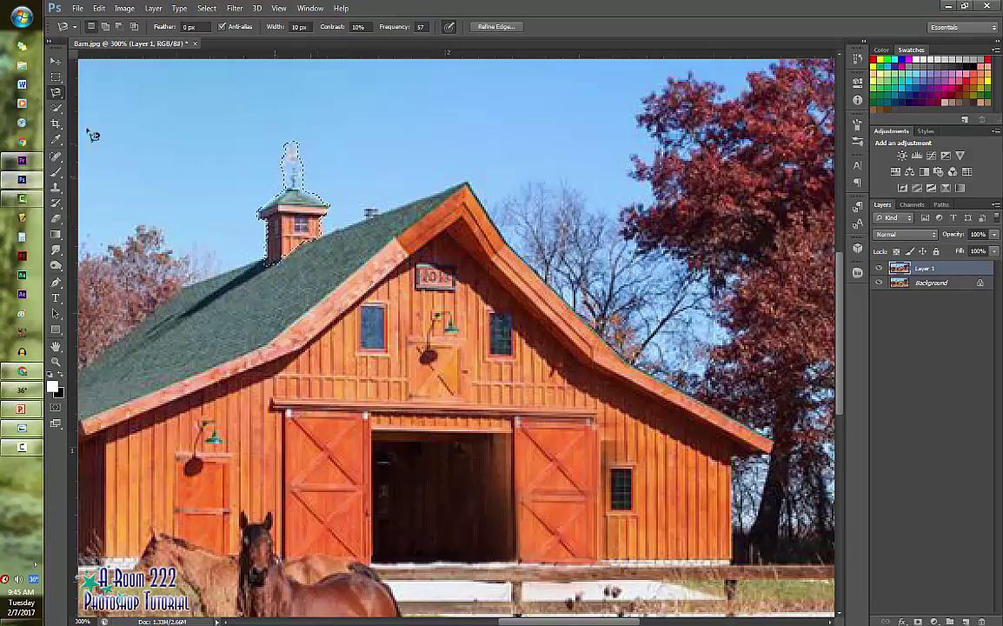
Step: Move the selected cupola left along the roof, commit, deselect, and toggle the Background to check
{"action": "left_click", "coordinate": [56, 61]}
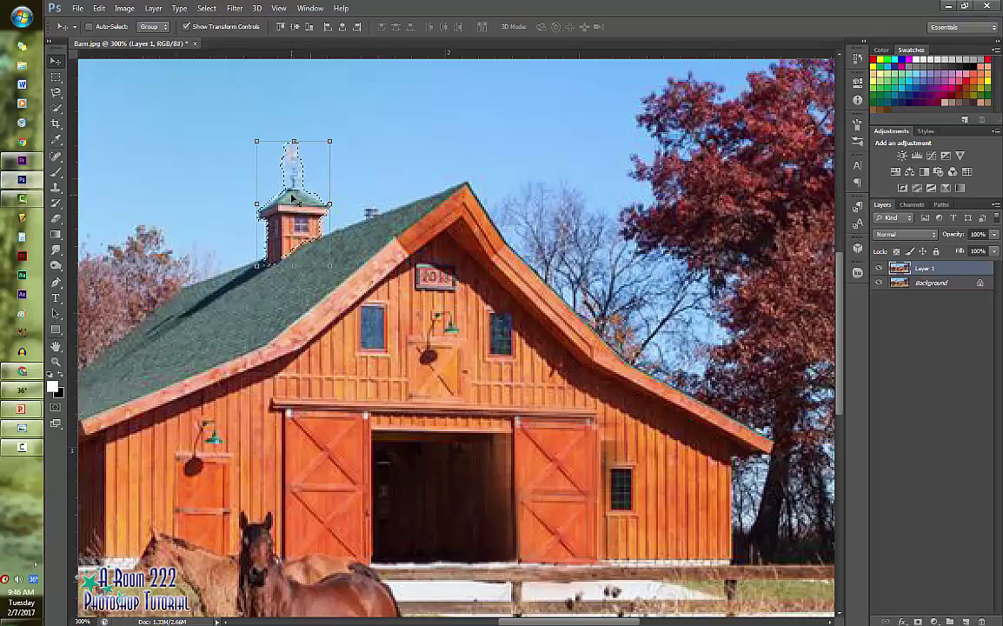
{"action": "left_click_drag", "start_coordinate": [292, 205], "coordinate": [199, 232]}
{"action": "key", "text": "Return"}
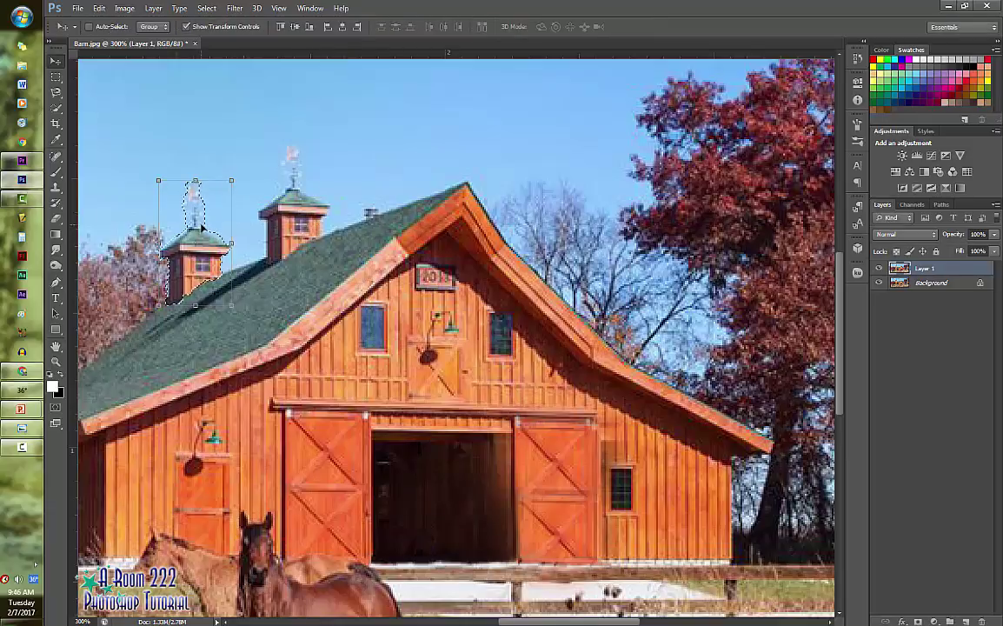
{"action": "key", "text": "ctrl+d"}
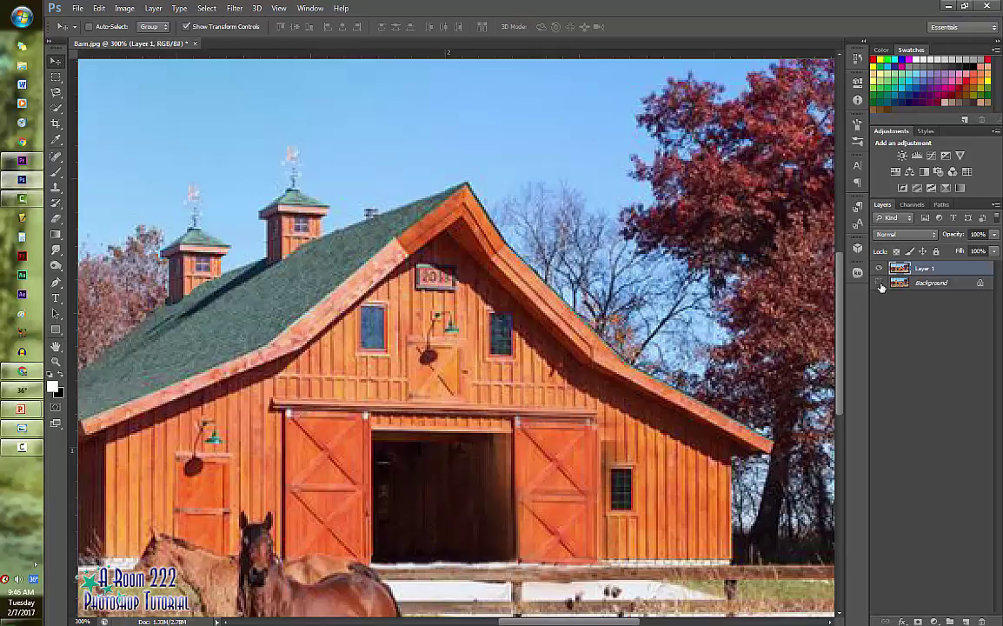
{"action": "left_click", "coordinate": [880, 284]}
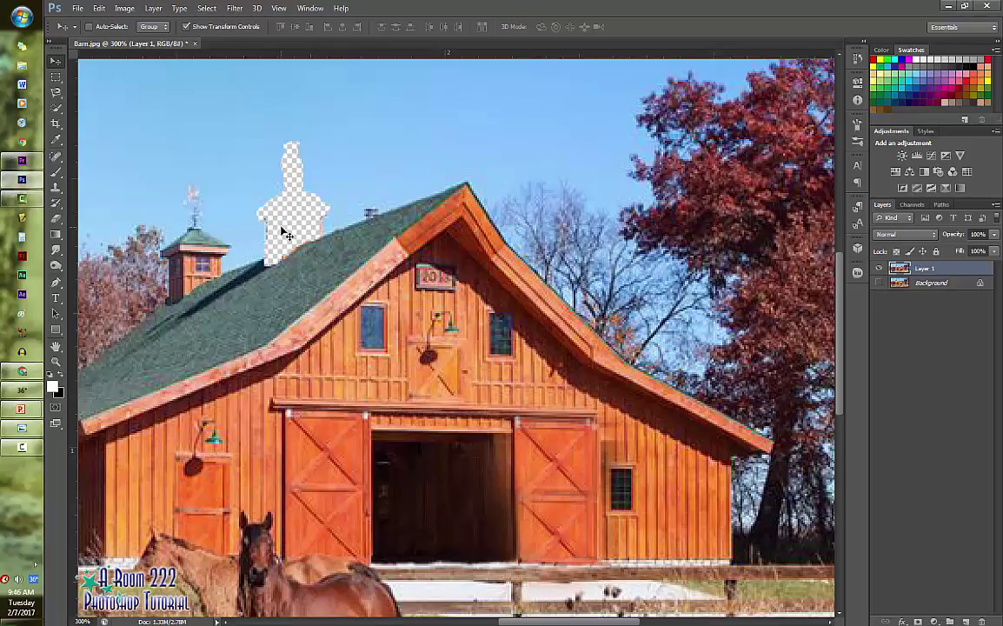
{"action": "left_click", "coordinate": [879, 284]}
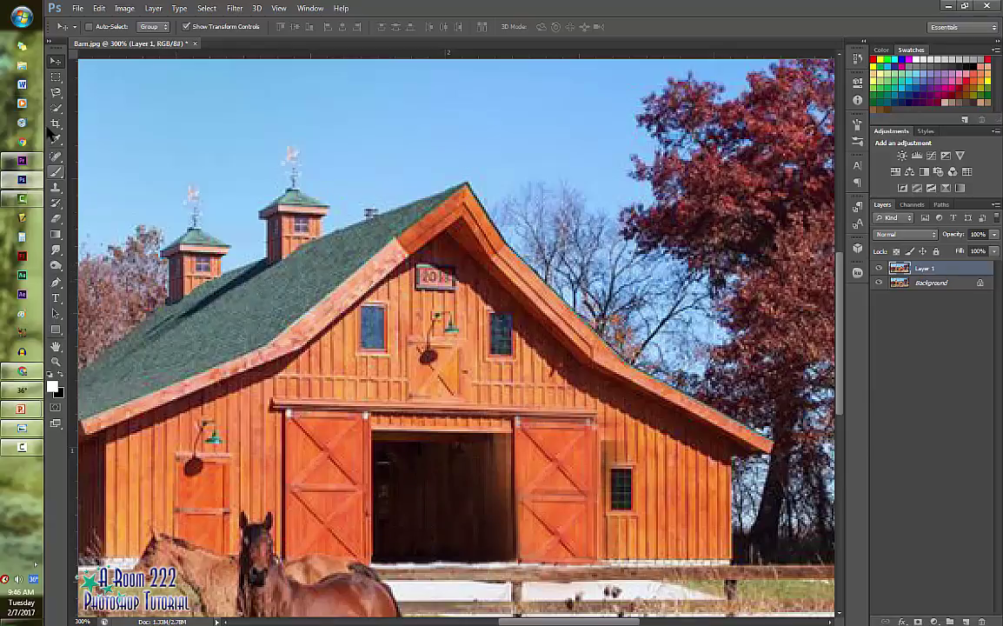
Step: Switch back to the Clone Stamp and pan to show the windmill and trees
{"action": "left_click", "coordinate": [57, 188]}
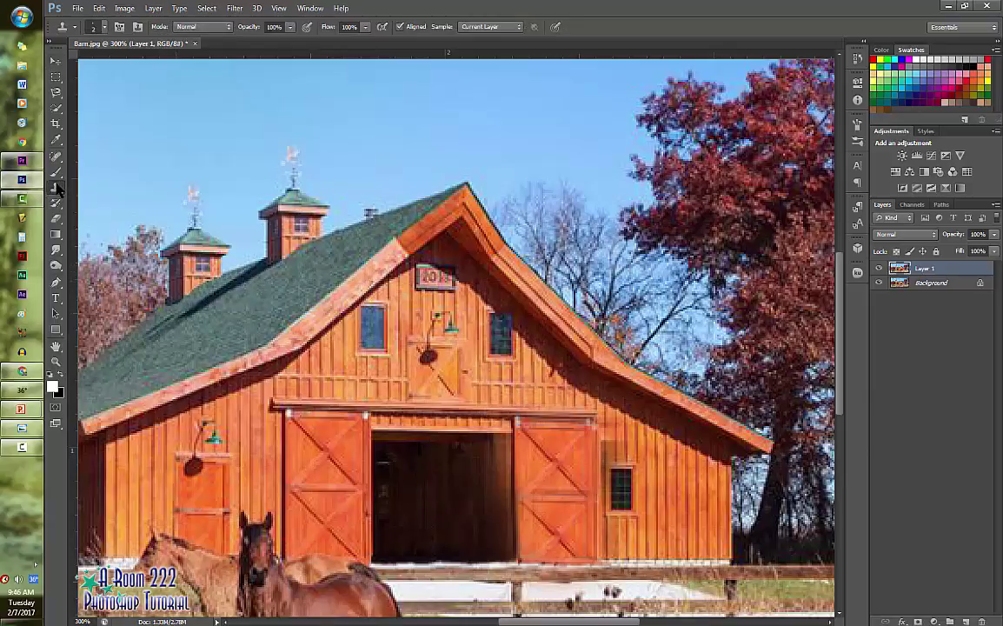
{"action": "left_click_drag", "start_coordinate": [57, 188], "coordinate": [104, 181]}
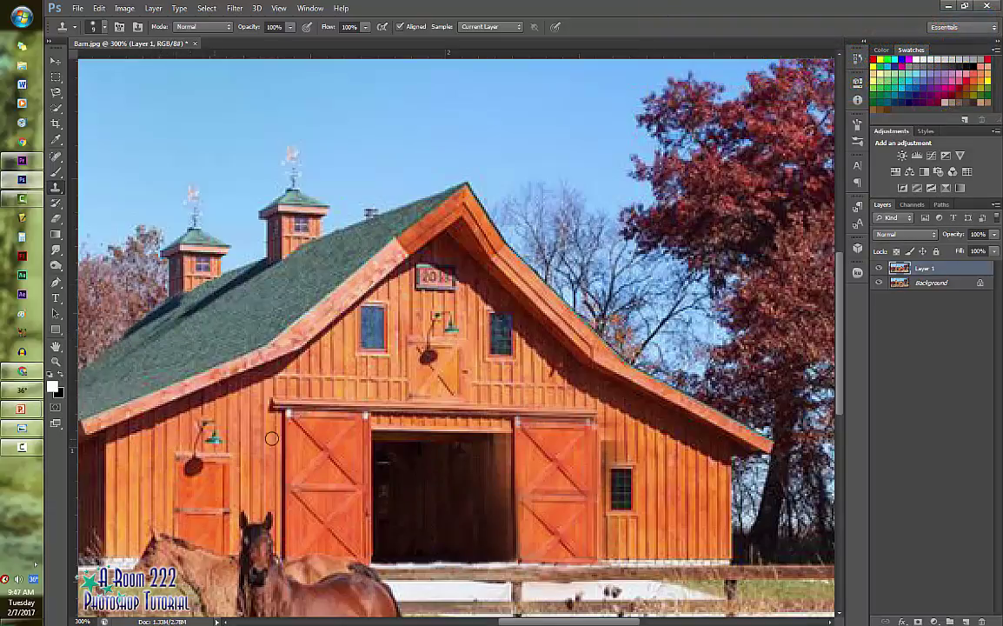
{"action": "left_click_drag", "start_coordinate": [130, 337], "coordinate": [367, 348]}
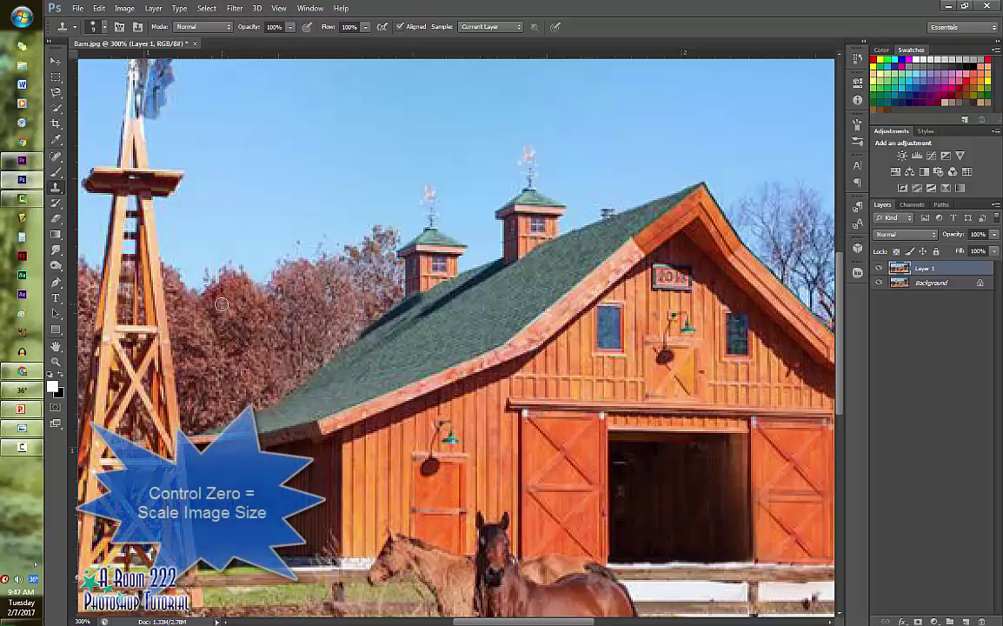
Step: Fit the image on screen and start Save As in the target folder on the network drive
{"action": "key", "text": "ctrl+0"}
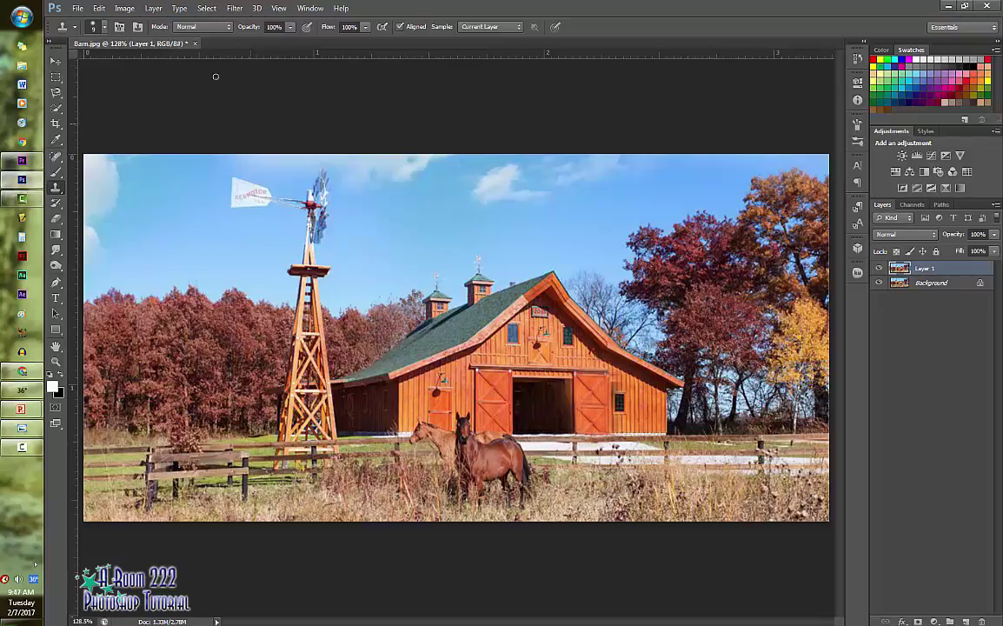
{"action": "left_click", "coordinate": [77, 9]}
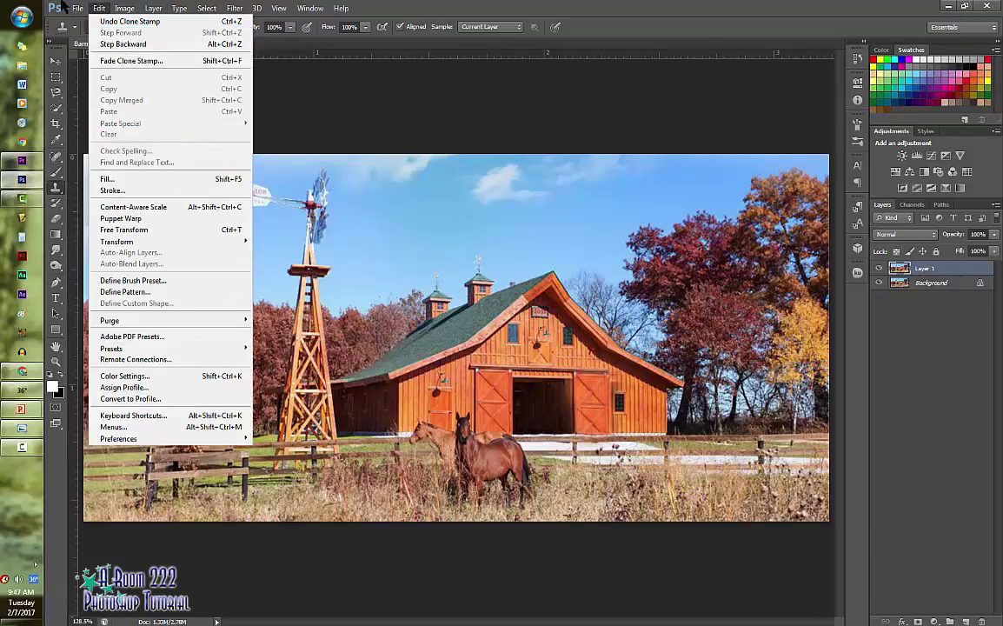
{"action": "left_click", "coordinate": [89, 152]}
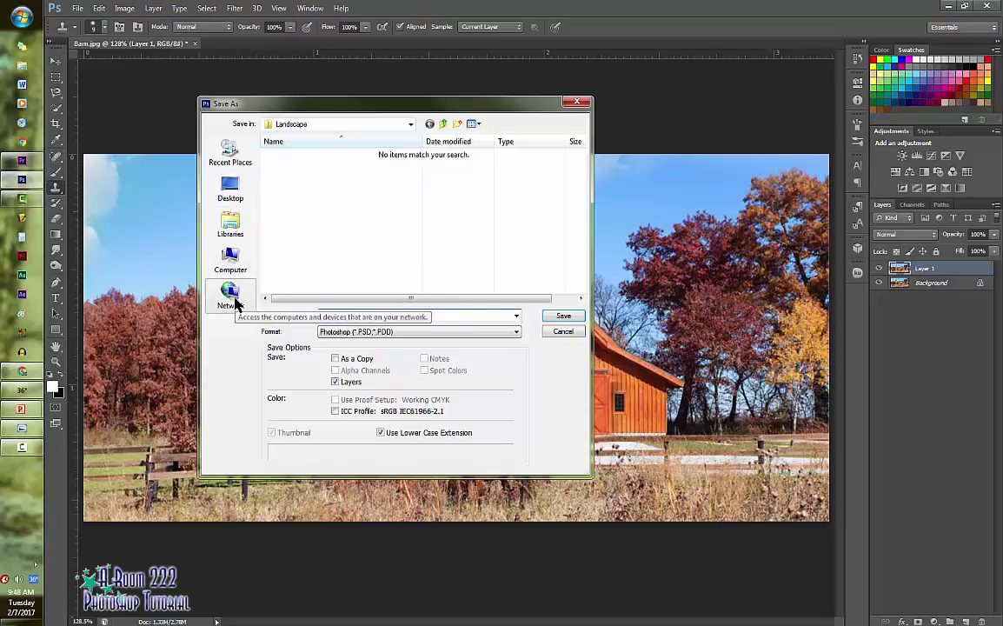
{"action": "left_click", "coordinate": [230, 260]}
{"action": "double_click", "coordinate": [415, 261]}
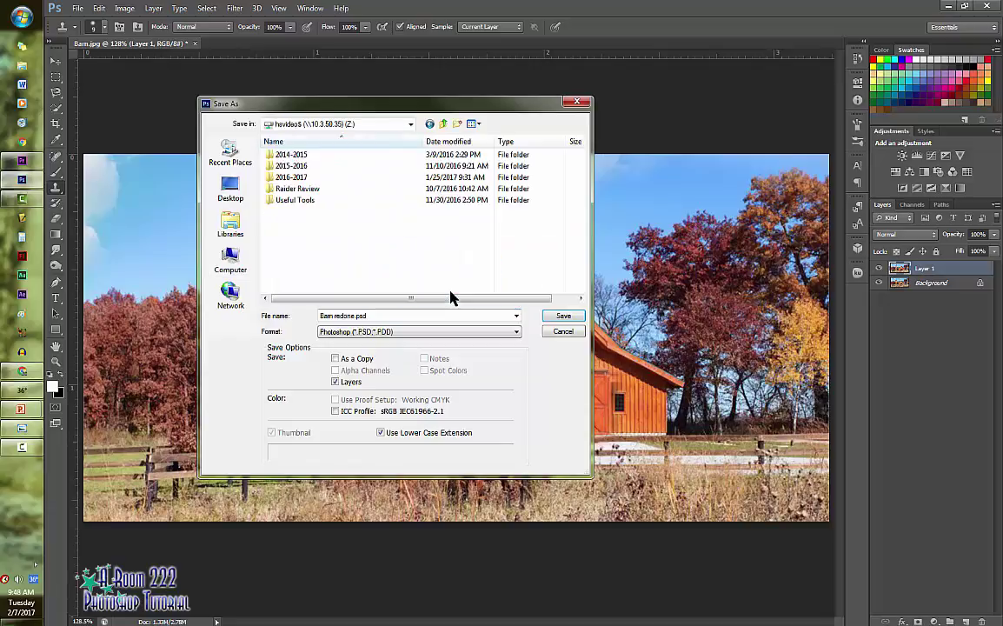
{"action": "double_click", "coordinate": [313, 177]}
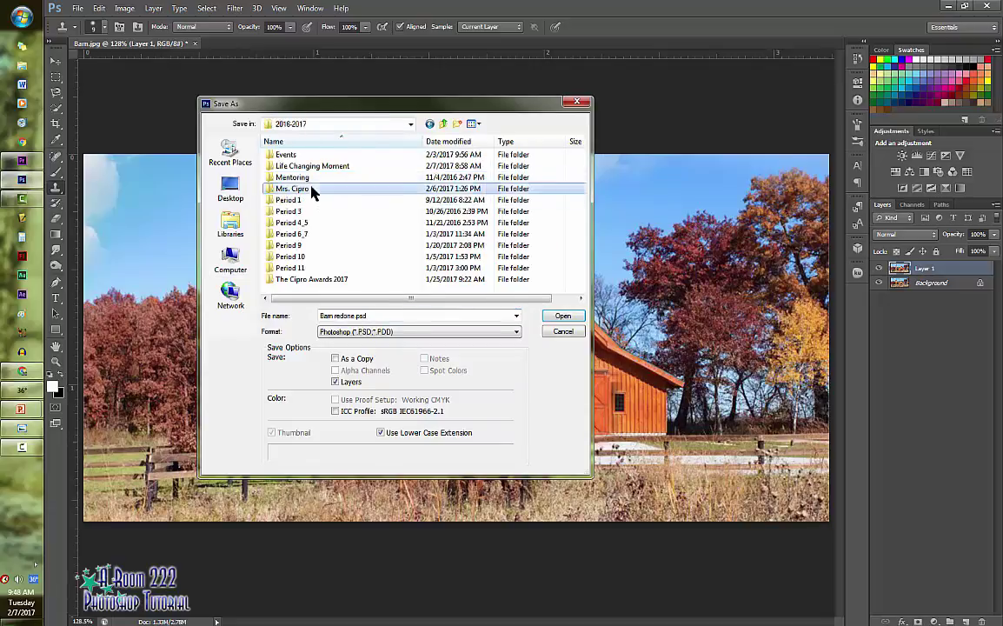
{"action": "double_click", "coordinate": [314, 188]}
Step: Save as JPEG 'Barn redone.jpg' with default quality, then close the Barn.jpg document
{"action": "left_click", "coordinate": [447, 332]}
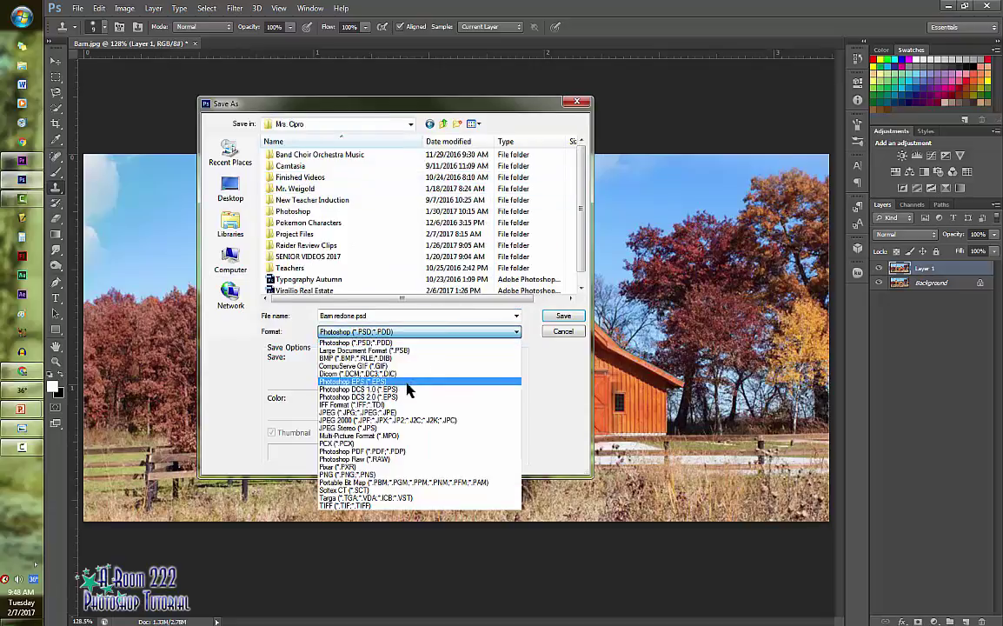
{"action": "left_click", "coordinate": [358, 414]}
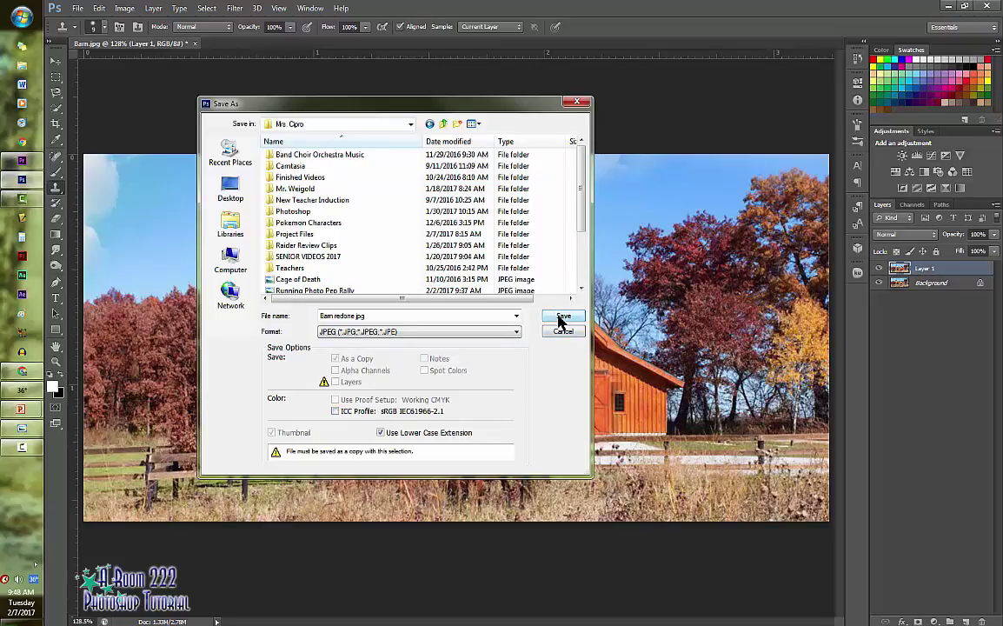
{"action": "left_click", "coordinate": [561, 318]}
{"action": "left_click", "coordinate": [486, 216]}
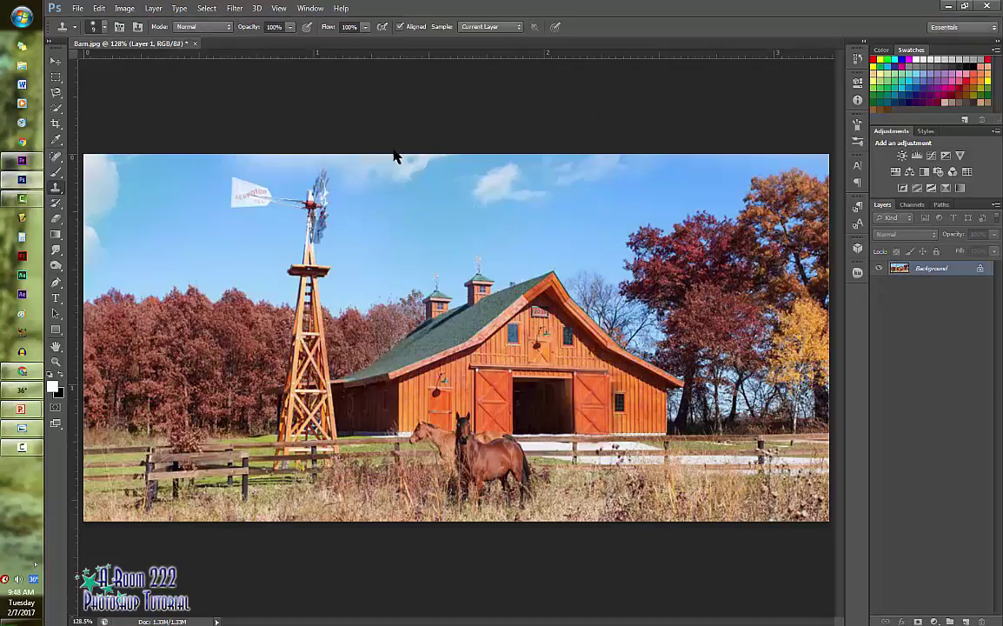
{"action": "left_click", "coordinate": [195, 43]}
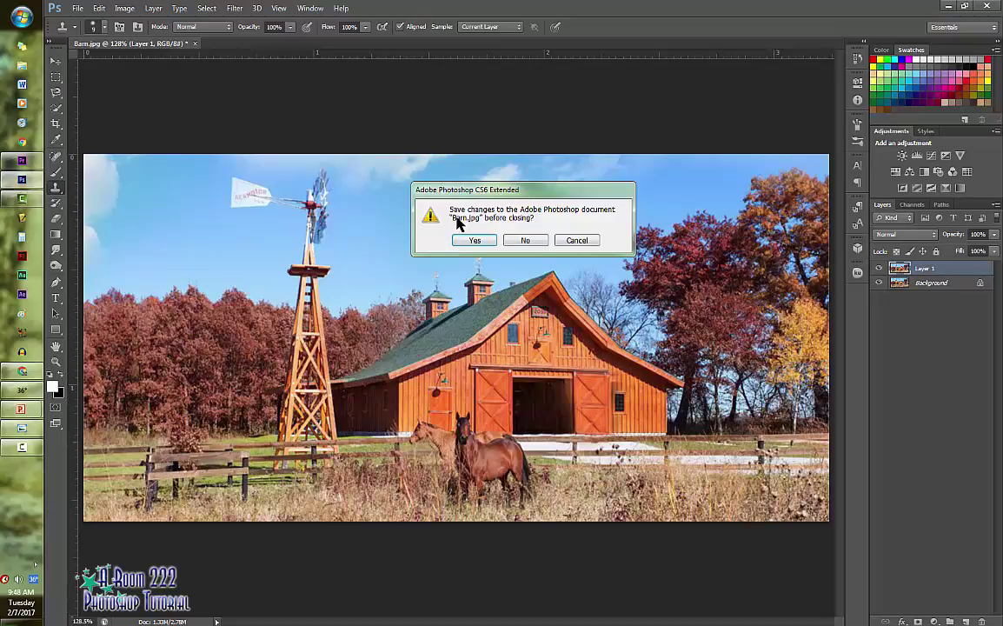
Step: Discard Barn.jpg's changes and create a new U.S. Paper Letter document (8.5 × 11 in, 300 ppi)
{"action": "left_click", "coordinate": [526, 239]}
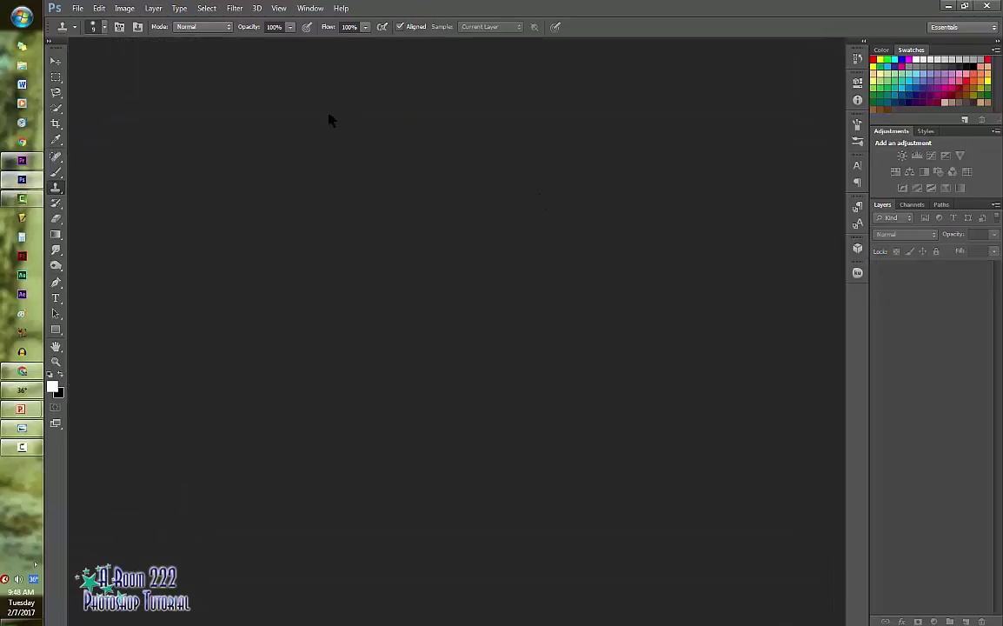
{"action": "left_click", "coordinate": [78, 9]}
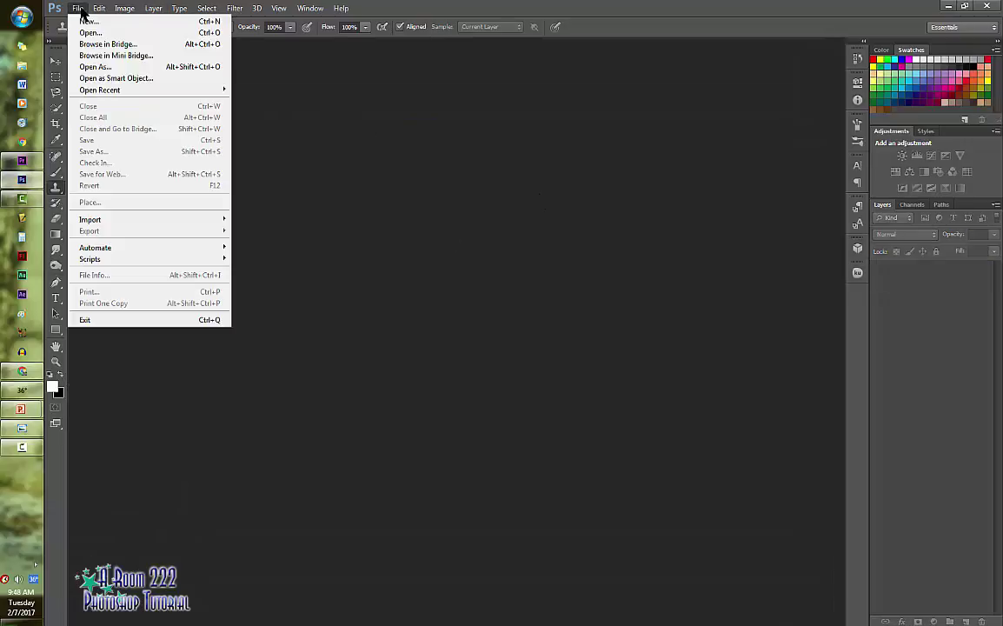
{"action": "left_click", "coordinate": [88, 21]}
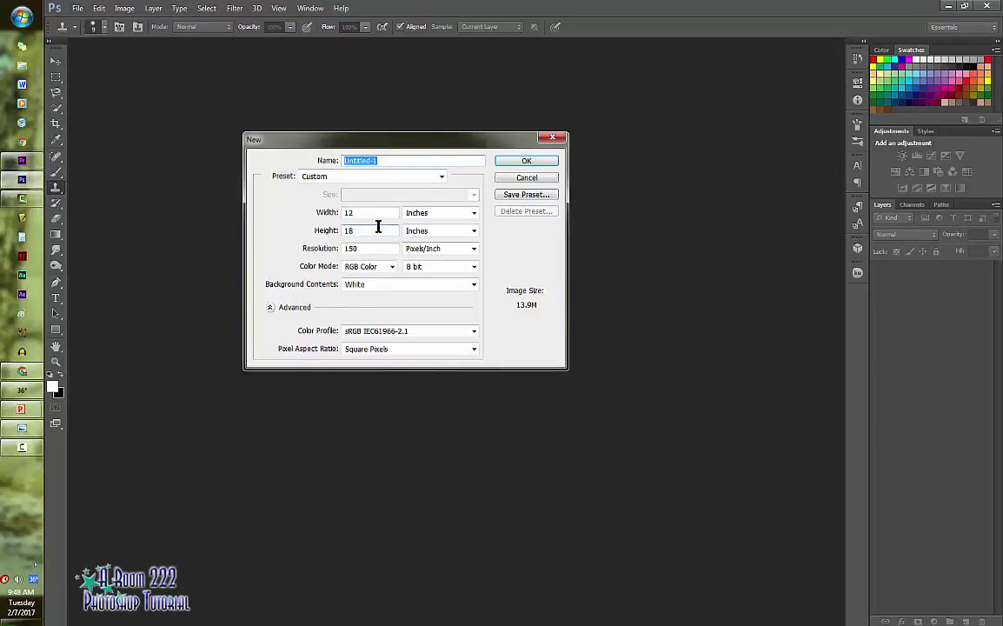
{"action": "left_click", "coordinate": [415, 179]}
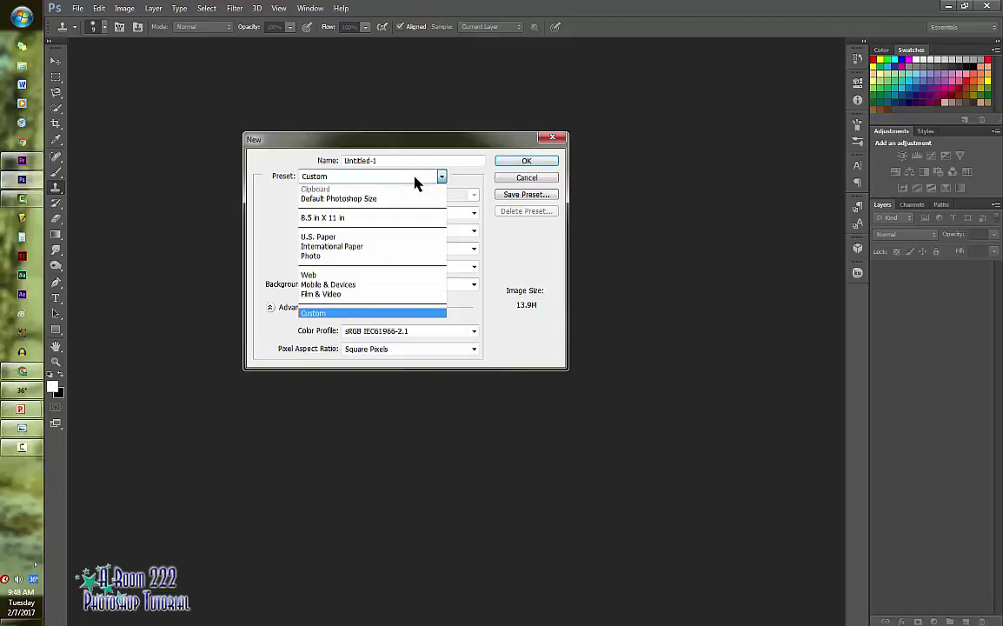
{"action": "left_click", "coordinate": [355, 237]}
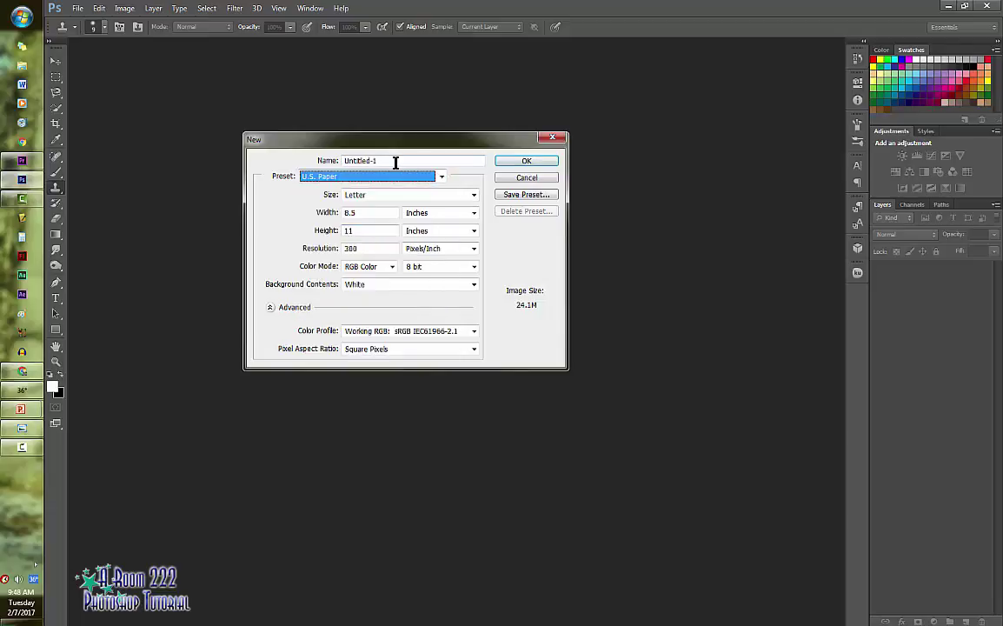
{"action": "left_click", "coordinate": [526, 161]}
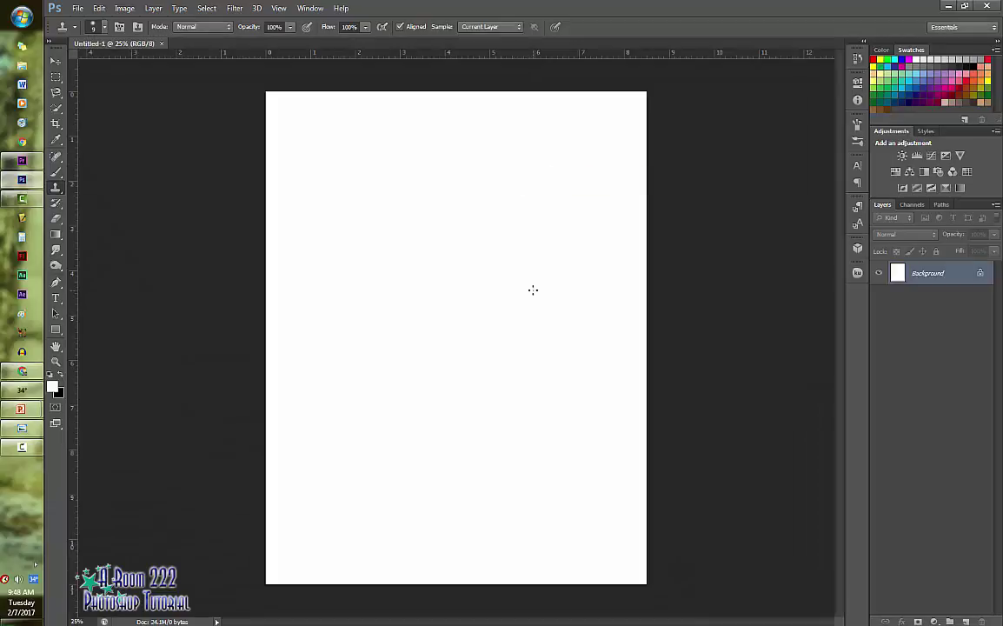
Step: Open Barn redone.jpg from the 2016-2017 folder on the drive
{"action": "left_click", "coordinate": [77, 9]}
{"action": "left_click", "coordinate": [87, 34]}
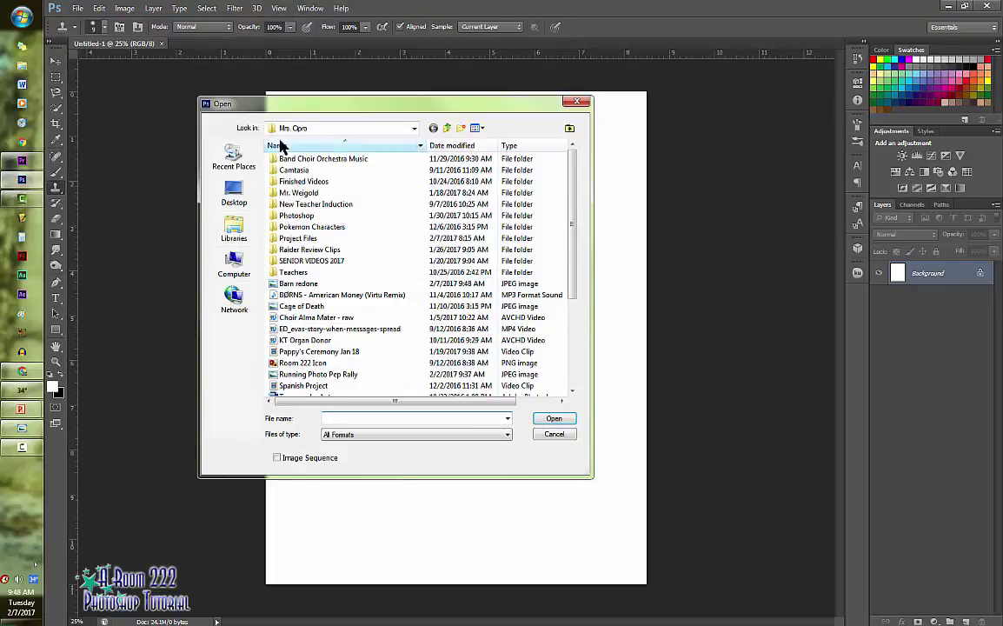
{"action": "left_click", "coordinate": [234, 268]}
{"action": "double_click", "coordinate": [461, 287]}
{"action": "double_click", "coordinate": [299, 181]}
{"action": "double_click", "coordinate": [296, 192]}
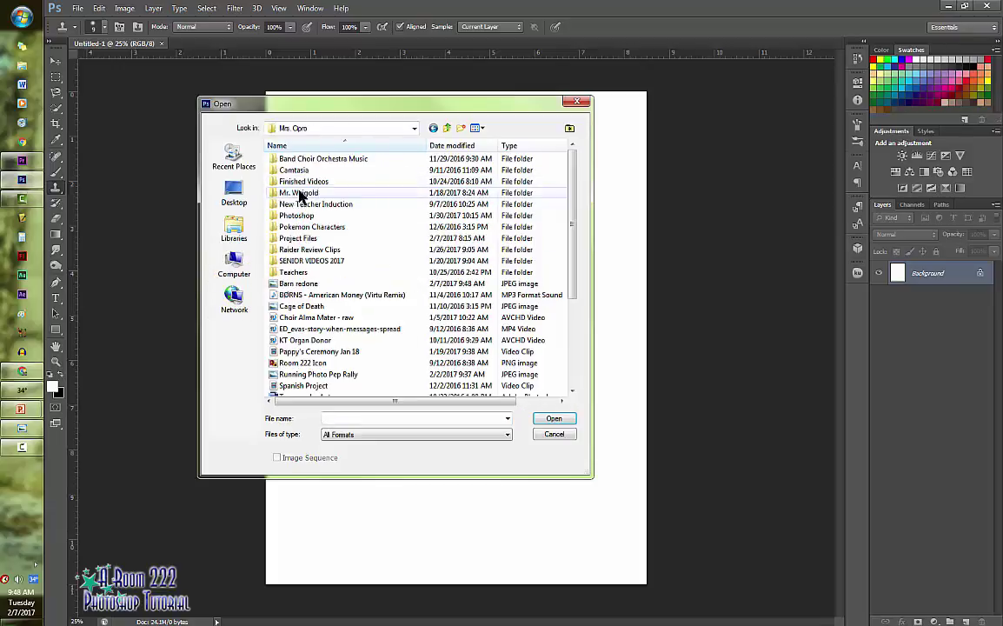
{"action": "scroll", "coordinate": [310, 370], "scroll_direction": "down", "scroll_amount": 4}
{"action": "scroll", "coordinate": [330, 261], "scroll_direction": "up", "scroll_amount": 1}
{"action": "double_click", "coordinate": [299, 181]}
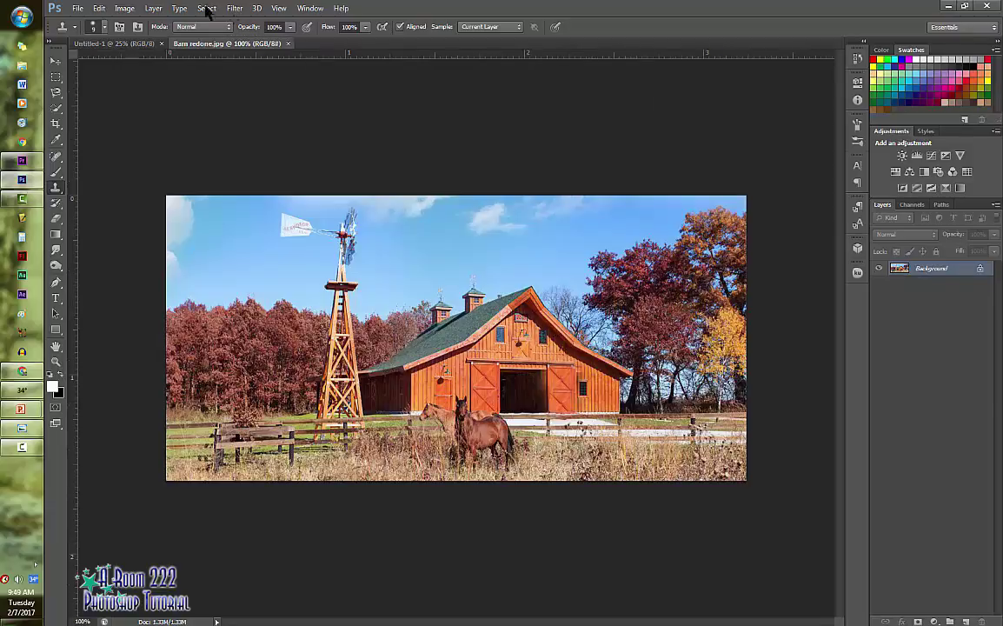
Step: Open the original Barn.jpg from Photoshop Tools and Resources > Stock Photos > Landscapes
{"action": "left_click", "coordinate": [77, 8]}
{"action": "left_click", "coordinate": [90, 32]}
{"action": "left_click", "coordinate": [234, 267]}
{"action": "double_click", "coordinate": [460, 287]}
{"action": "double_click", "coordinate": [296, 204]}
{"action": "double_click", "coordinate": [295, 192]}
{"action": "double_click", "coordinate": [314, 179]}
{"action": "left_click", "coordinate": [289, 159]}
{"action": "left_click", "coordinate": [554, 418]}
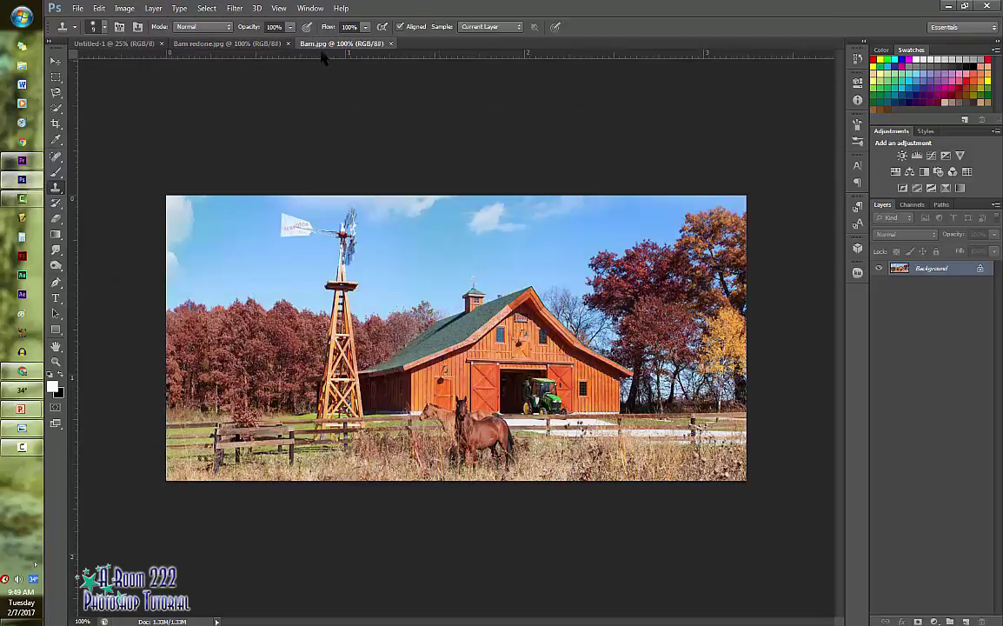
Step: Drag the original Barn.jpg onto Untitled-1 as Layer 1 with the Move tool, then close Barn.jpg
{"action": "left_click_drag", "start_coordinate": [322, 52], "coordinate": [403, 155]}
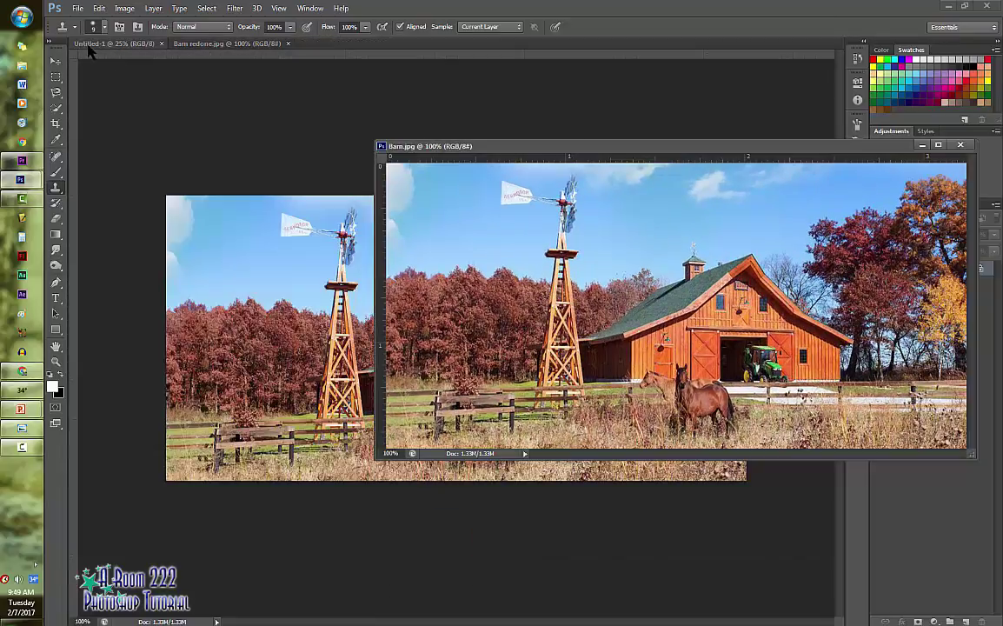
{"action": "left_click", "coordinate": [113, 44]}
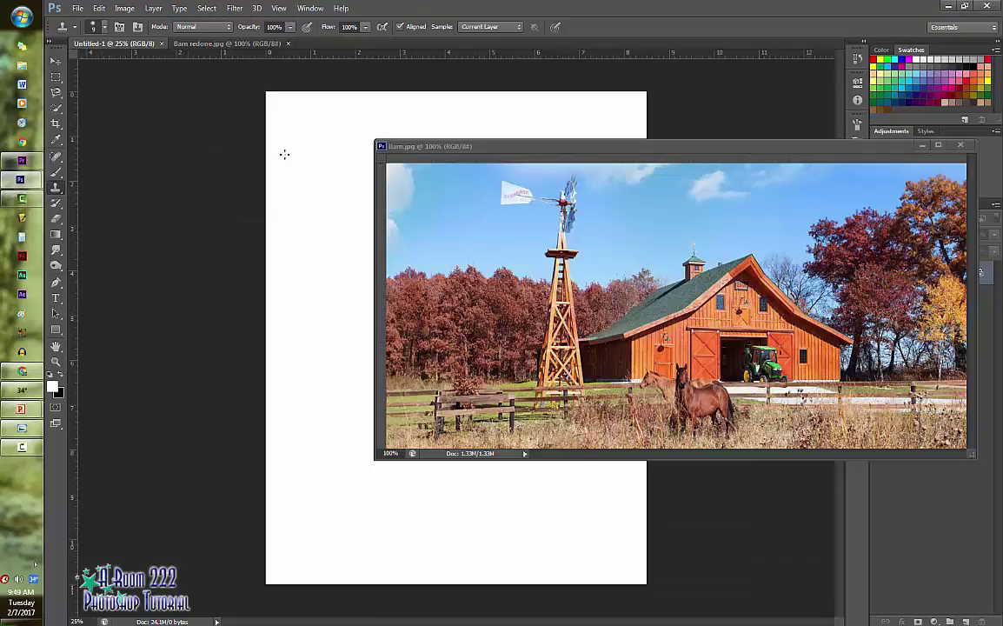
{"action": "left_click", "coordinate": [55, 60]}
{"action": "left_click_drag", "start_coordinate": [566, 254], "coordinate": [361, 255]}
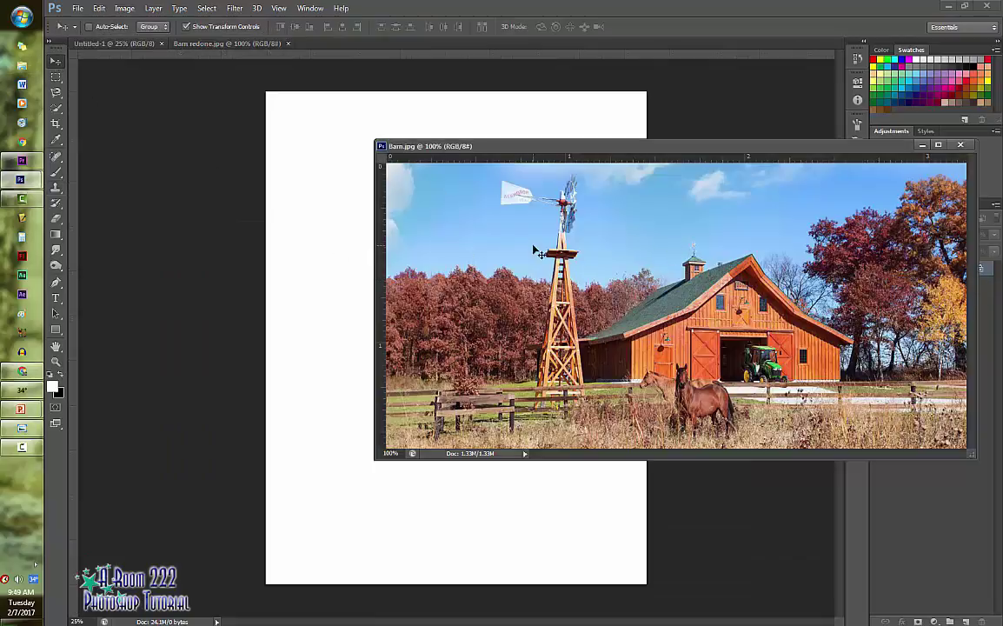
{"action": "left_click_drag", "start_coordinate": [480, 208], "coordinate": [190, 247]}
{"action": "left_click_drag", "start_coordinate": [757, 150], "coordinate": [618, 153]}
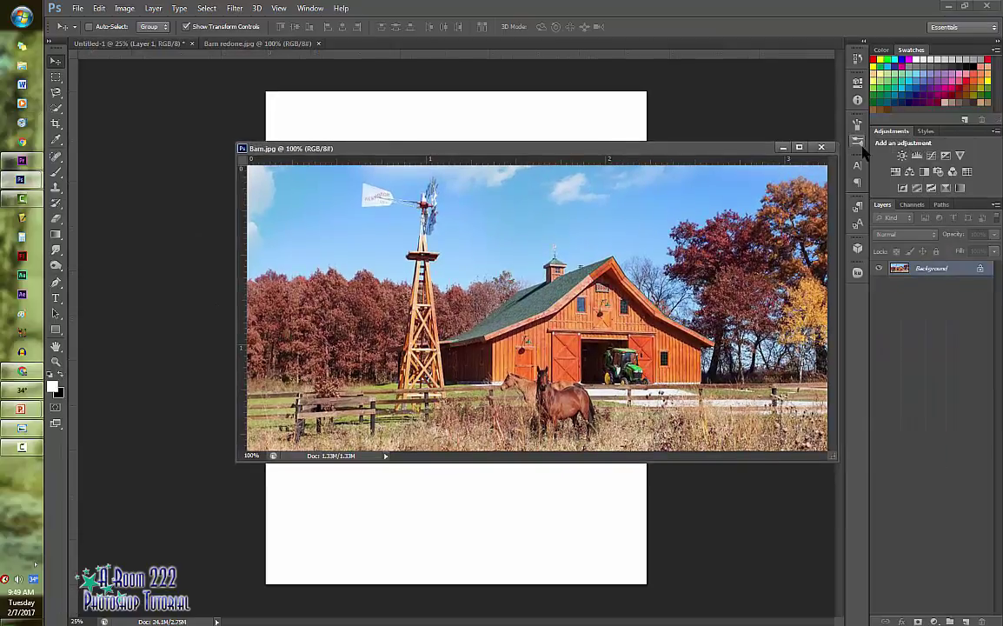
{"action": "left_click", "coordinate": [820, 148]}
Step: Drag the Barn redone image onto Untitled-1 as Layer 2
{"action": "left_click_drag", "start_coordinate": [255, 44], "coordinate": [412, 113]}
{"action": "left_click_drag", "start_coordinate": [493, 236], "coordinate": [289, 272]}
{"action": "left_click_drag", "start_coordinate": [830, 119], "coordinate": [611, 104]}
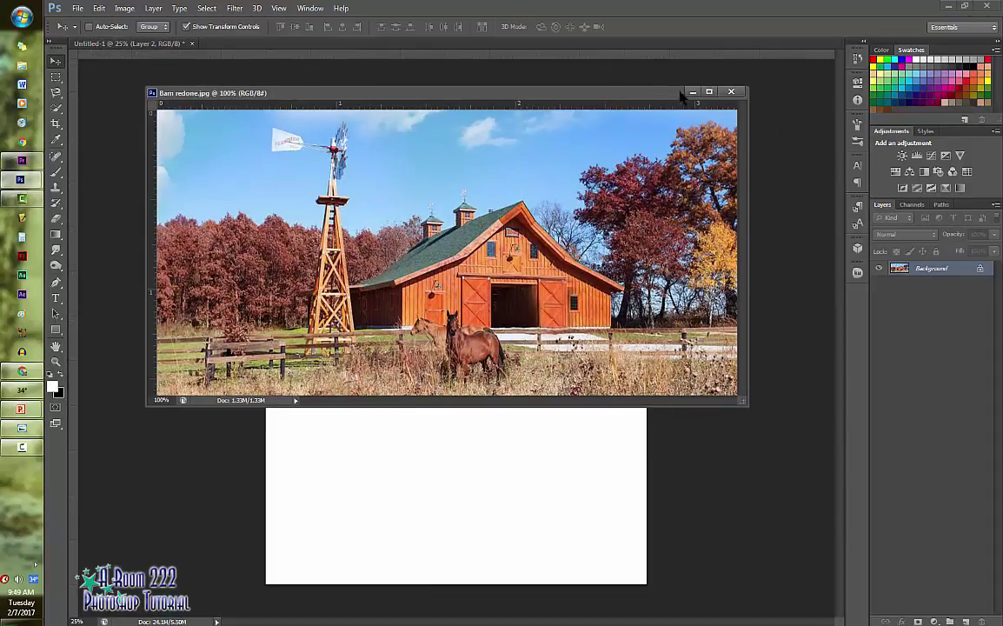
Step: Close Barn redone, then move the altered barn to the lower page and scale it near page width
{"action": "left_click", "coordinate": [732, 93]}
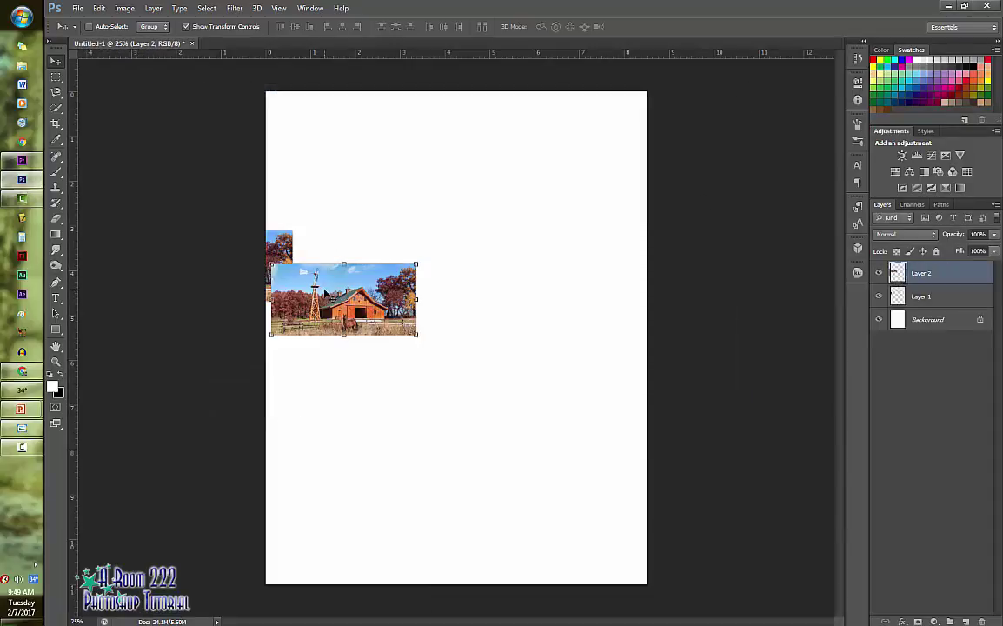
{"action": "left_click_drag", "start_coordinate": [335, 293], "coordinate": [430, 425]}
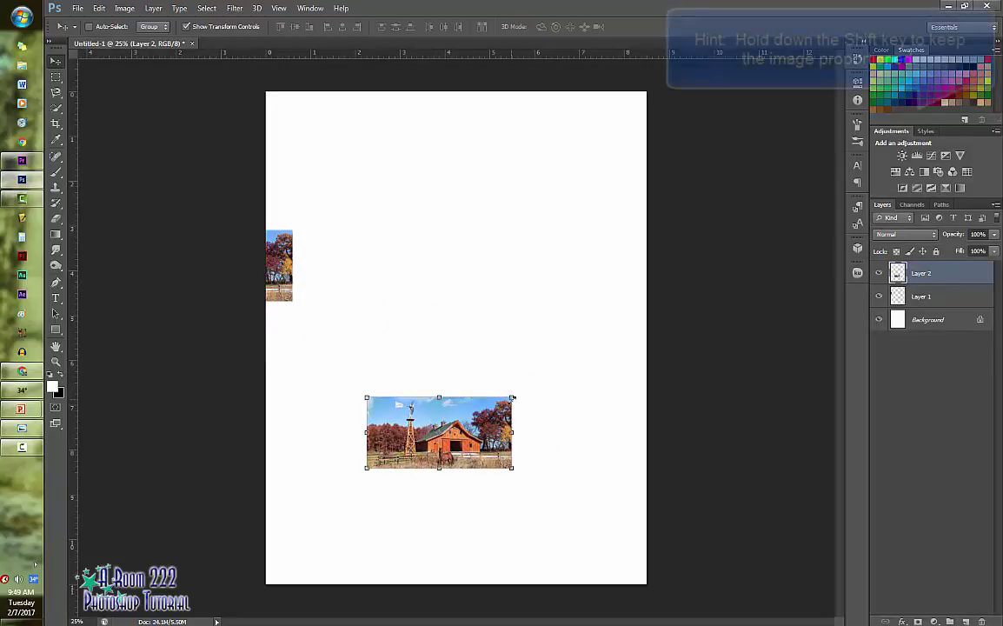
{"action": "left_click_drag", "start_coordinate": [512, 397], "coordinate": [626, 340]}
{"action": "left_click_drag", "start_coordinate": [546, 360], "coordinate": [474, 436]}
{"action": "left_click_drag", "start_coordinate": [548, 415], "coordinate": [648, 365]}
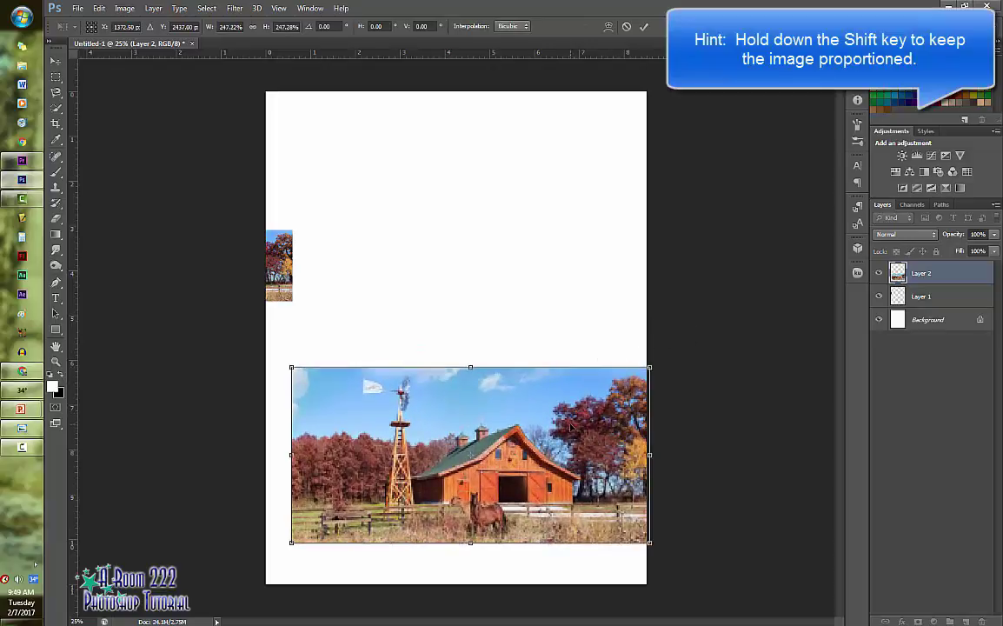
{"action": "mouse_move", "coordinate": [568, 424]}
{"action": "left_mouse_down"}
{"action": "mouse_move", "coordinate": [544, 424]}
{"action": "mouse_move", "coordinate": [554, 423]}
{"action": "left_mouse_up"}
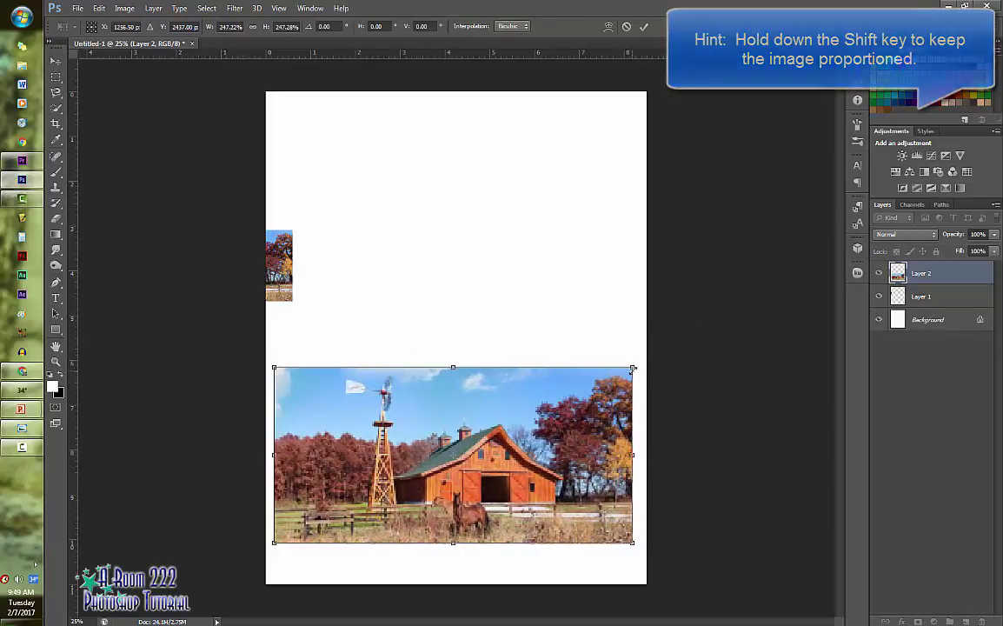
{"action": "left_click_drag", "start_coordinate": [632, 367], "coordinate": [642, 363]}
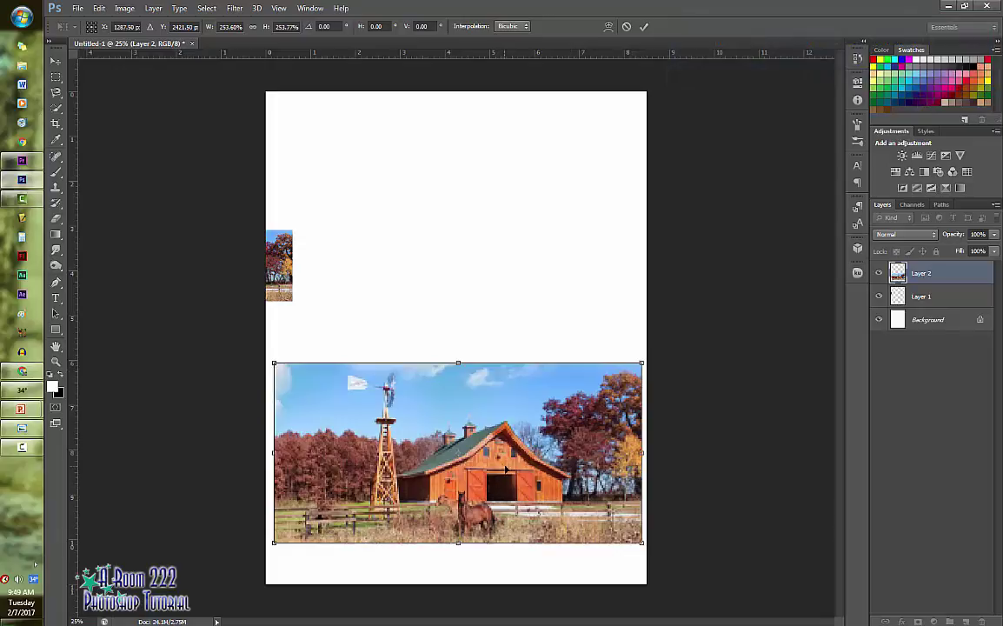
{"action": "left_click_drag", "start_coordinate": [506, 472], "coordinate": [502, 489]}
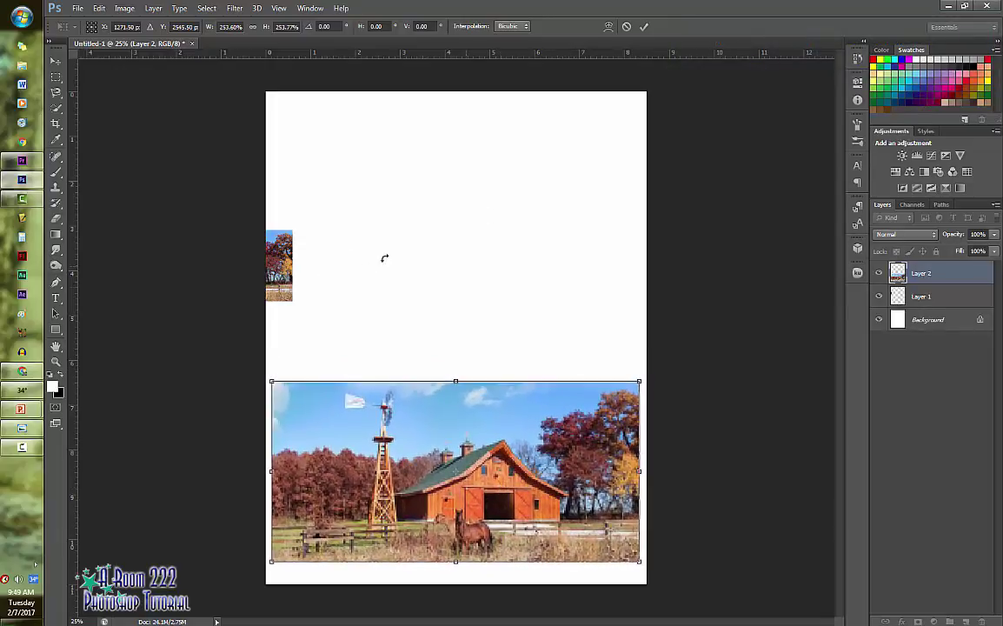
{"action": "key", "text": "Return"}
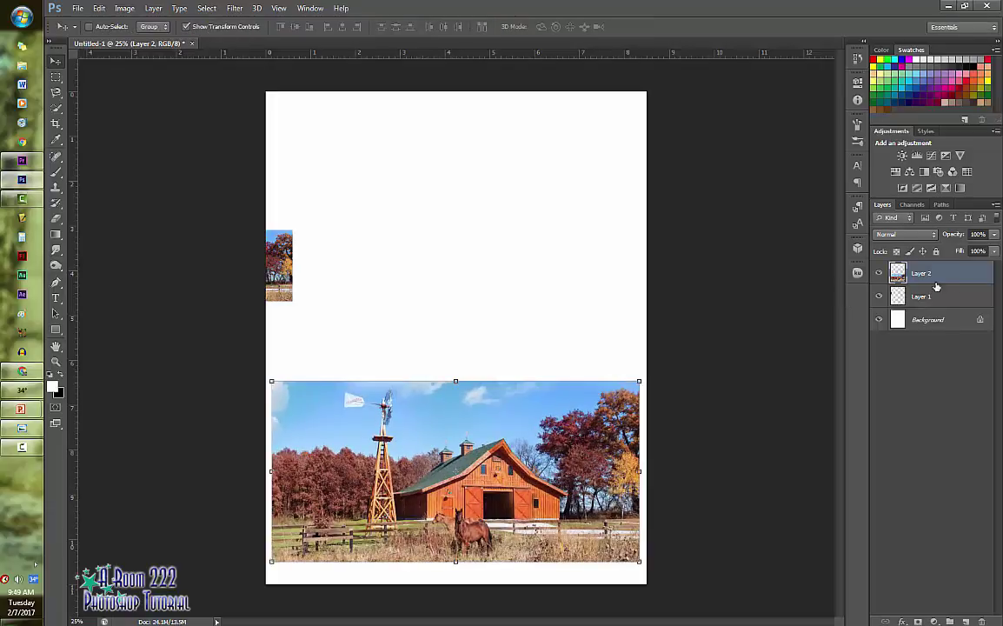
Step: Move the original barn (Layer 1) to the upper page and scale it to match
{"action": "left_click", "coordinate": [942, 300]}
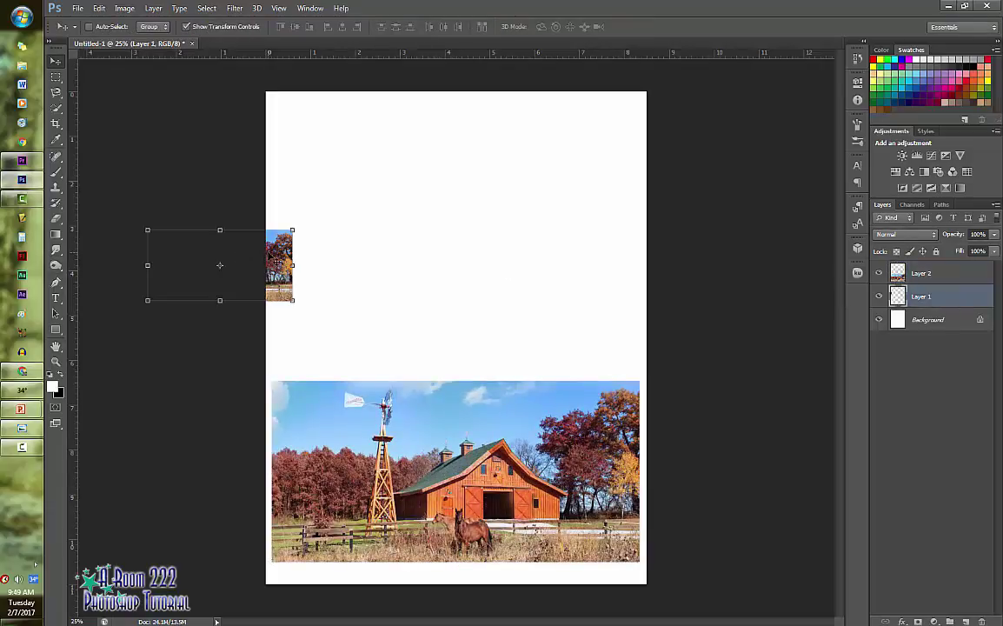
{"action": "left_click_drag", "start_coordinate": [281, 295], "coordinate": [645, 314]}
{"action": "left_click_drag", "start_coordinate": [584, 275], "coordinate": [511, 219]}
{"action": "left_click_drag", "start_coordinate": [574, 253], "coordinate": [638, 284]}
{"action": "left_click_drag", "start_coordinate": [577, 252], "coordinate": [576, 293]}
{"action": "key", "text": "Return"}
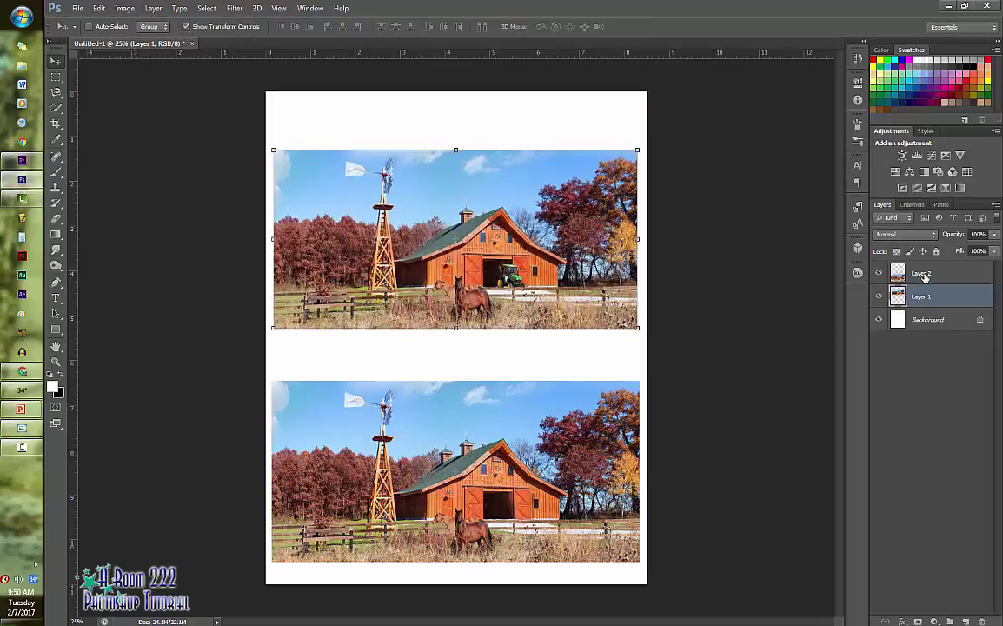
{"action": "left_click", "coordinate": [923, 274]}
Step: Type the title 'Original Image' above the top barn photo with the Type tool
{"action": "left_click", "coordinate": [56, 297]}
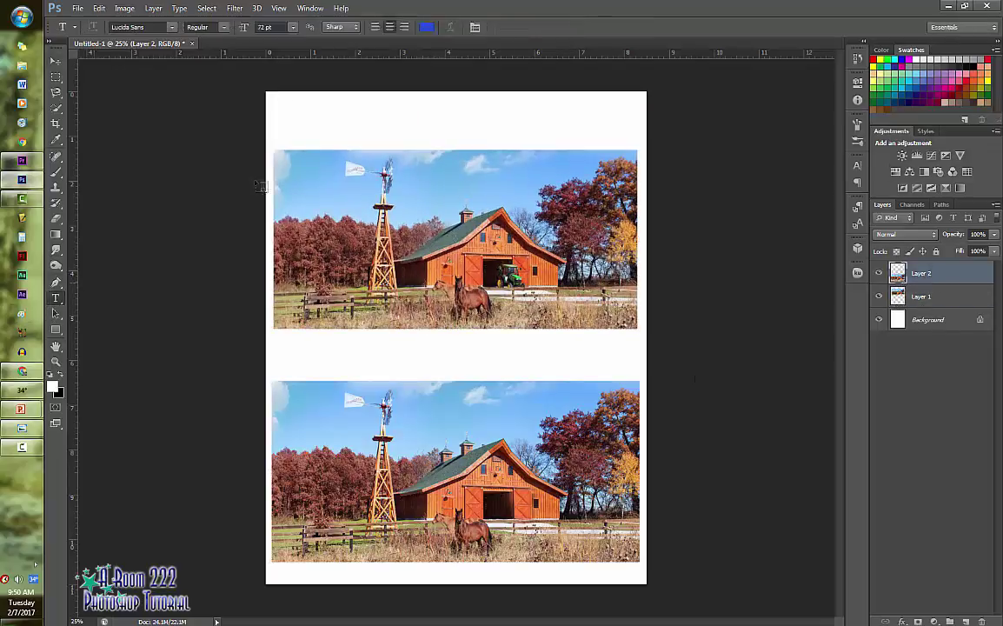
{"action": "left_click", "coordinate": [371, 121]}
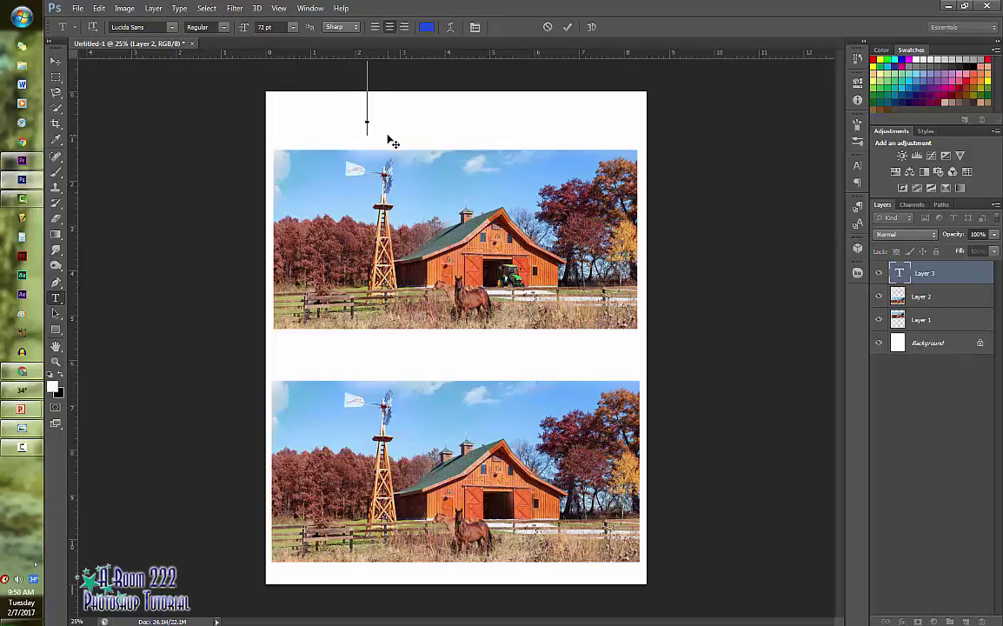
{"action": "type", "text": "Original Image"}
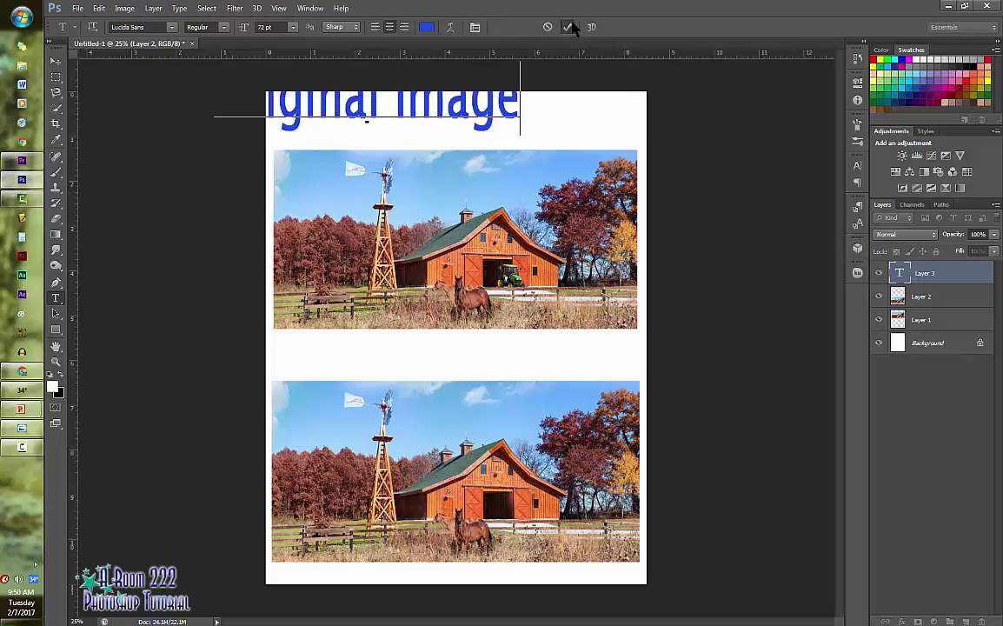
{"action": "left_click", "coordinate": [571, 27]}
Step: Shrink the title with Free Transform and centre it above the top photo
{"action": "key", "text": "ctrl+t"}
{"action": "left_click_drag", "start_coordinate": [520, 63], "coordinate": [443, 78]}
{"action": "left_click_drag", "start_coordinate": [435, 118], "coordinate": [561, 131]}
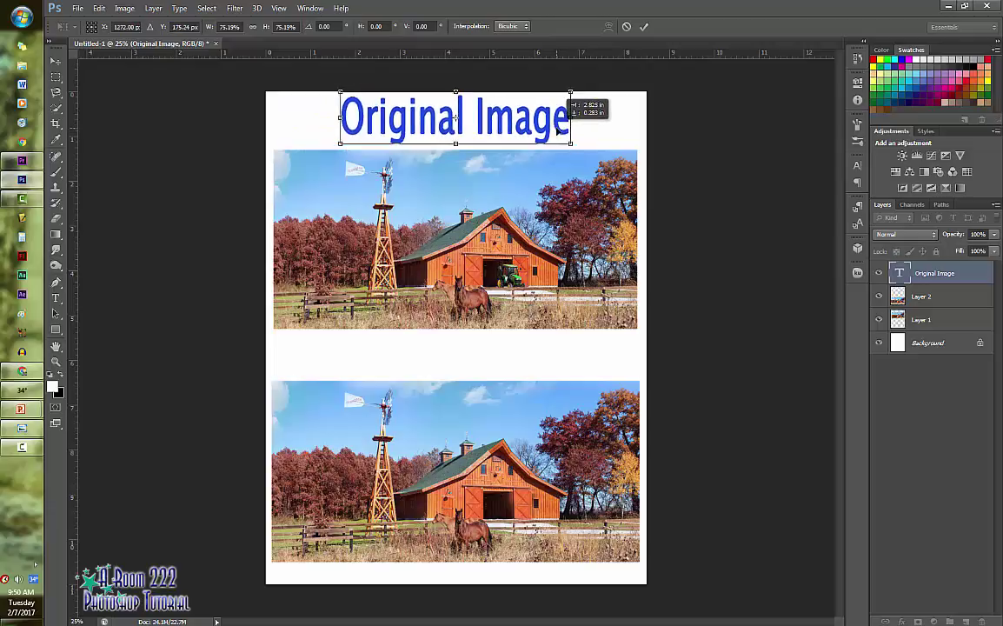
{"action": "left_click_drag", "start_coordinate": [570, 144], "coordinate": [555, 139]}
{"action": "left_click_drag", "start_coordinate": [487, 117], "coordinate": [494, 117]}
{"action": "key", "text": "Return"}
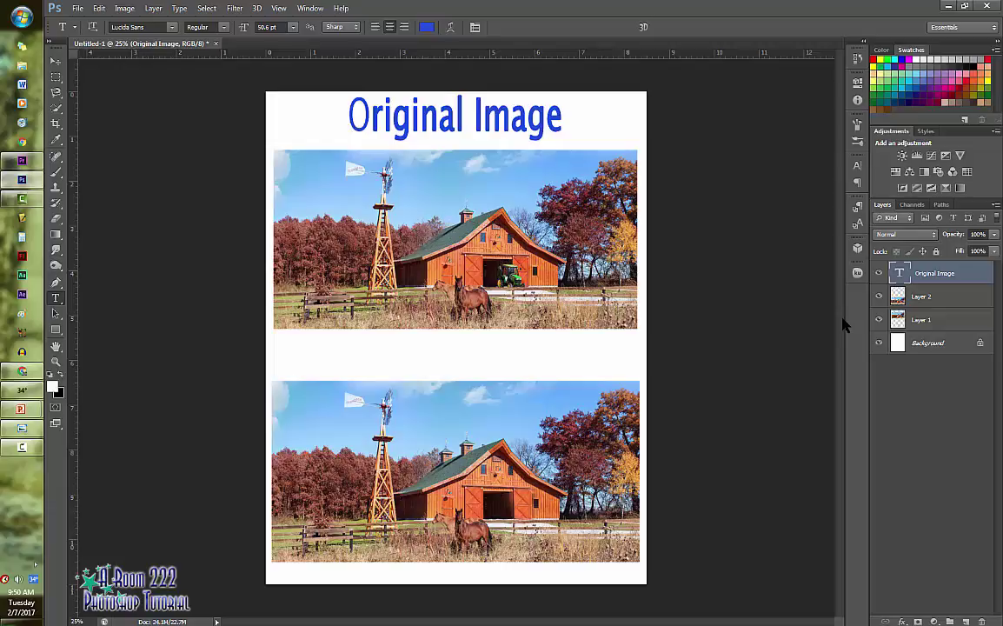
Step: Duplicate the title layer and move the copy into the gap between the photos
{"action": "key", "text": "ctrl+j"}
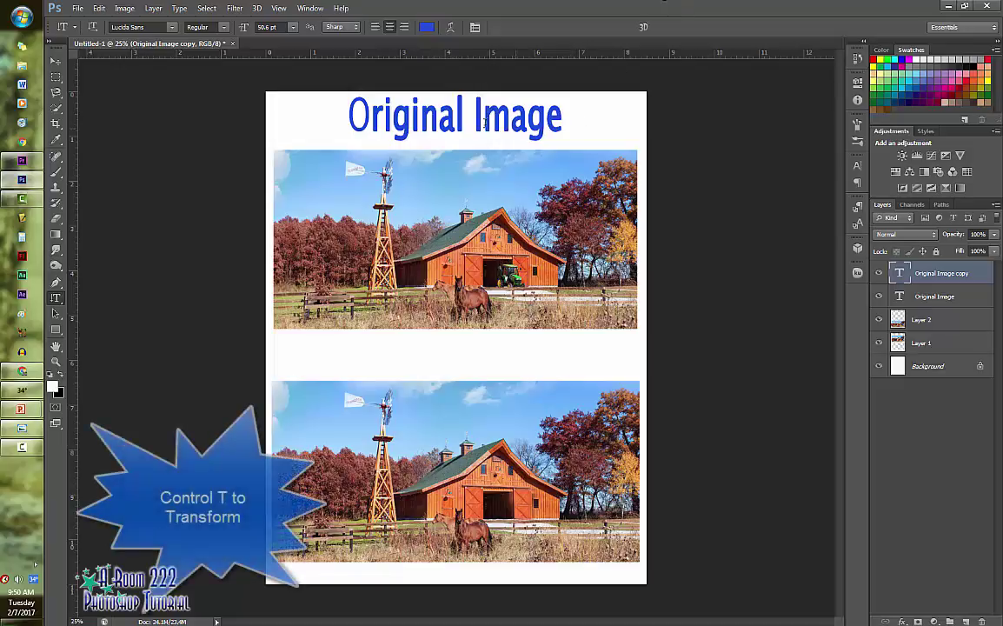
{"action": "key", "text": "ctrl+t"}
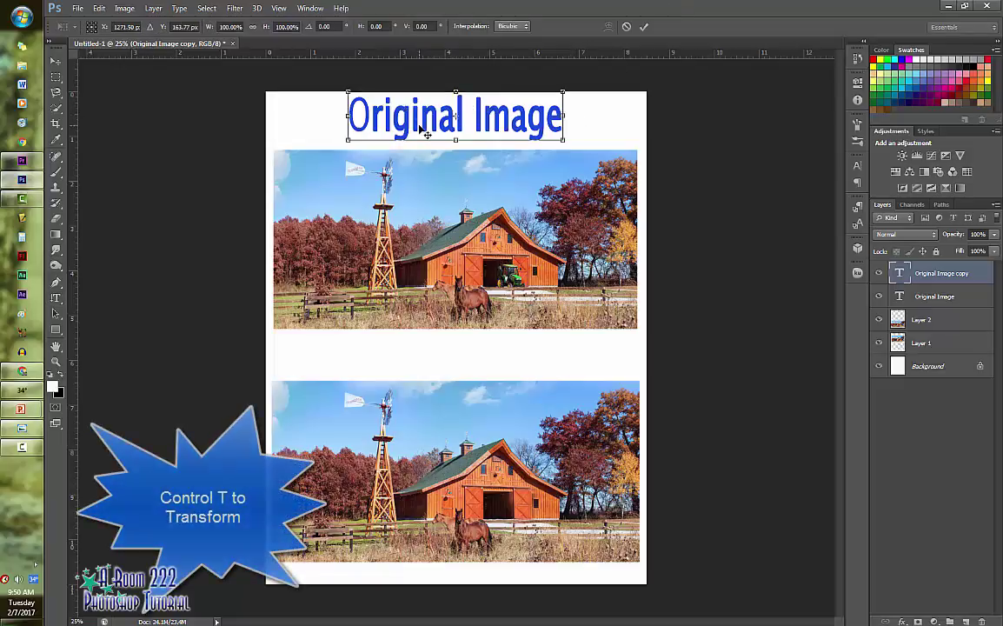
{"action": "left_click_drag", "start_coordinate": [472, 122], "coordinate": [479, 353]}
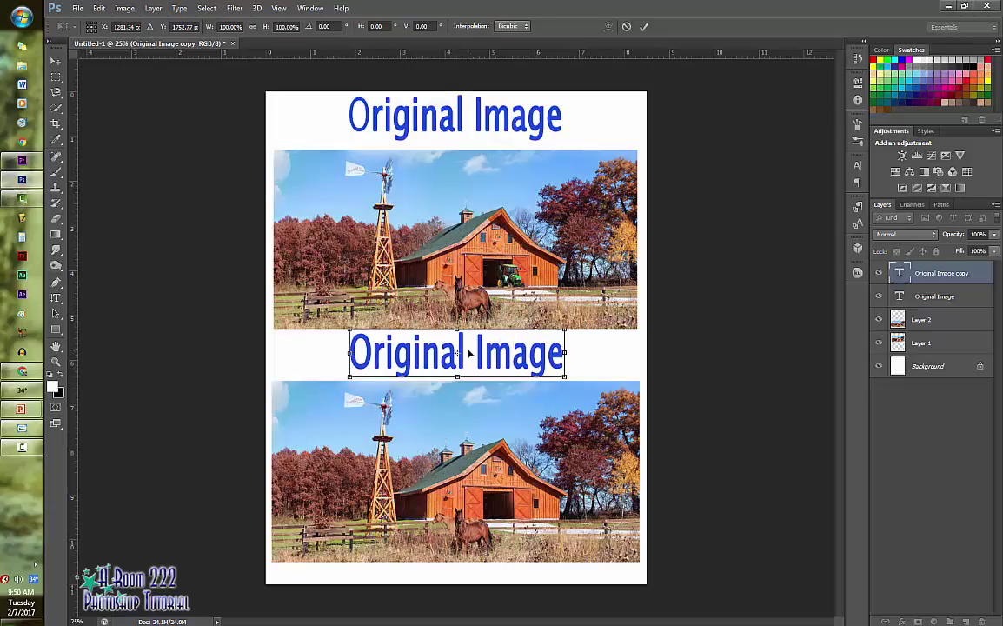
{"action": "key", "text": "Return"}
Step: Change the copied title's word 'Original' to 'Altered'
{"action": "left_click_drag", "start_coordinate": [476, 352], "coordinate": [353, 355]}
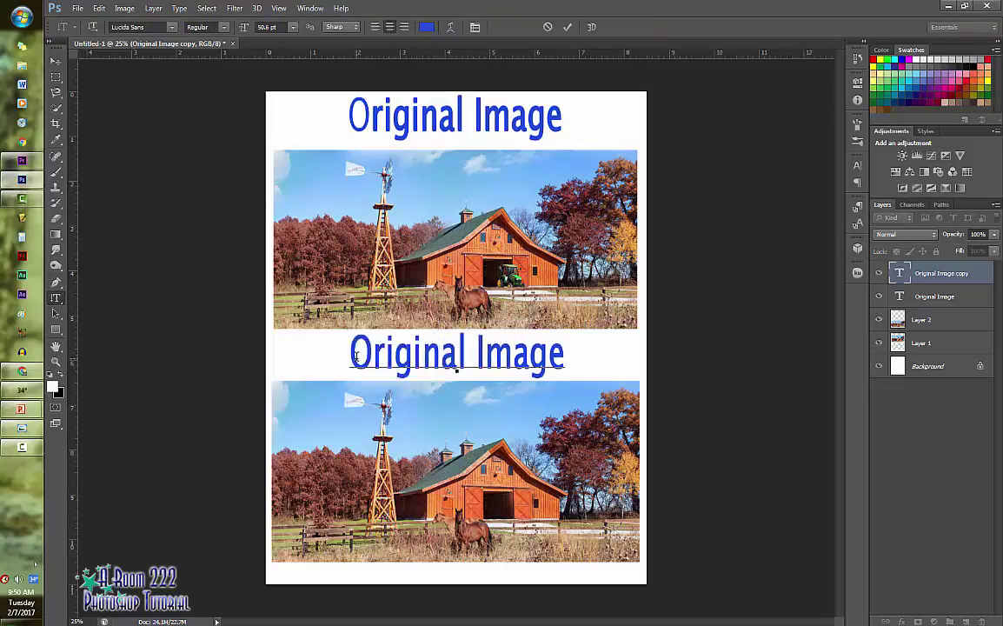
{"action": "type", "text": "Altered"}
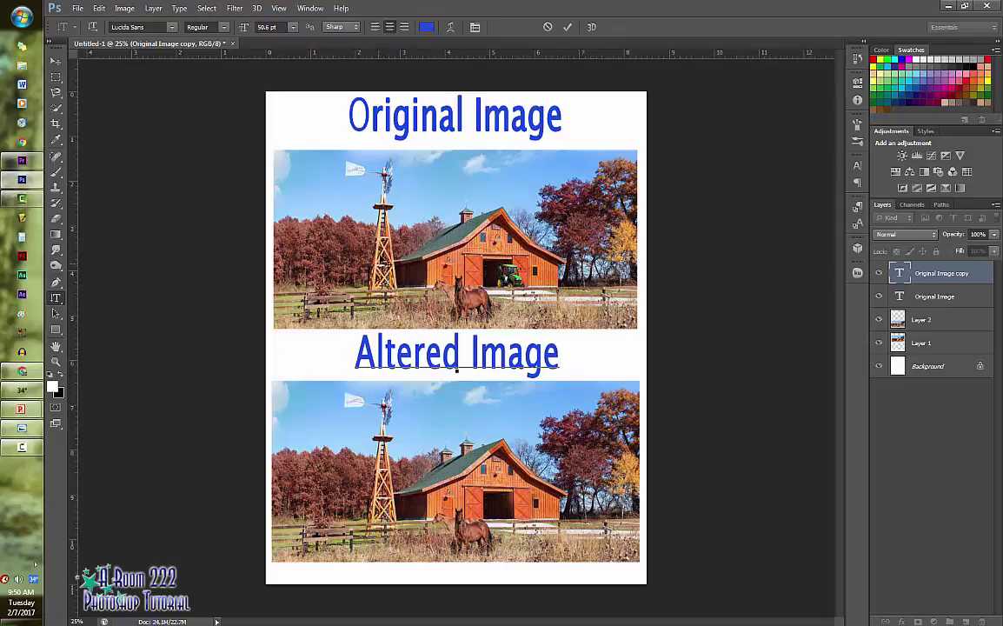
{"action": "key", "text": "ctrl+Return"}
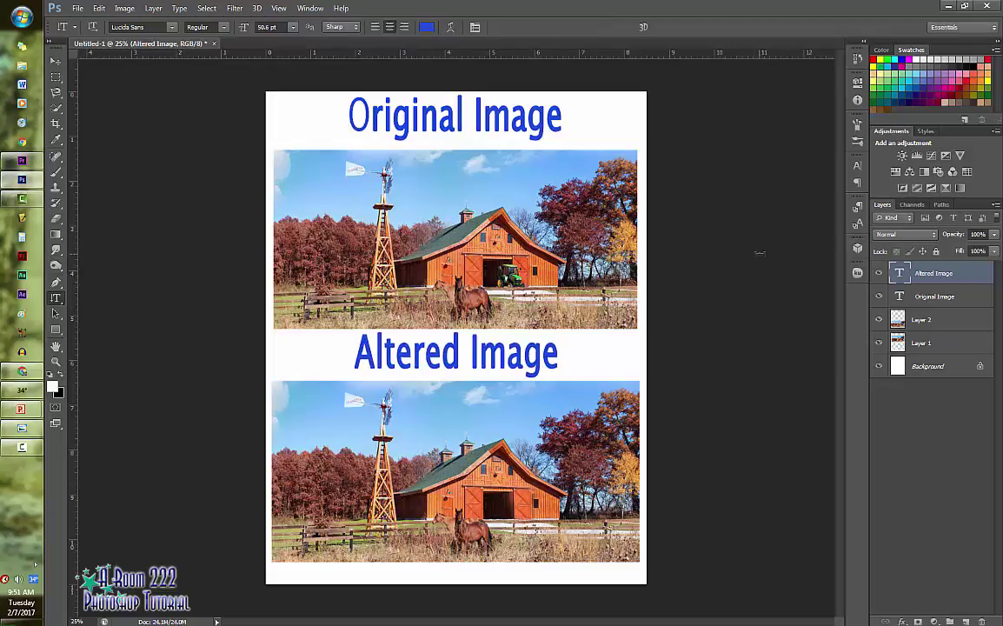
Step: In Save As, browse to Z: > 2016-2017 > Period 4_5 > 1. Finished Projects
{"action": "left_click", "coordinate": [80, 9]}
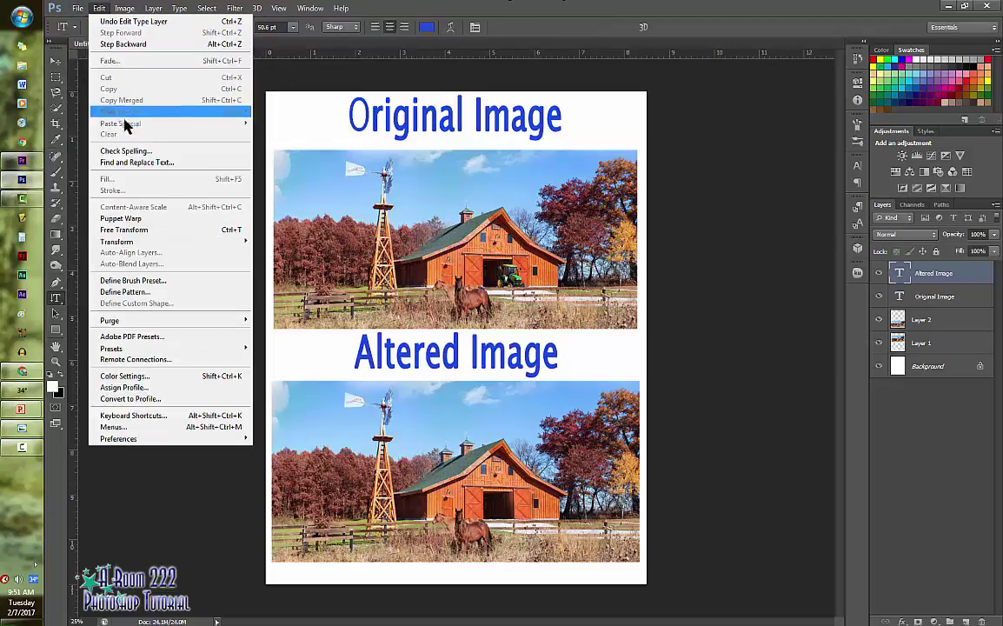
{"action": "left_click", "coordinate": [85, 153]}
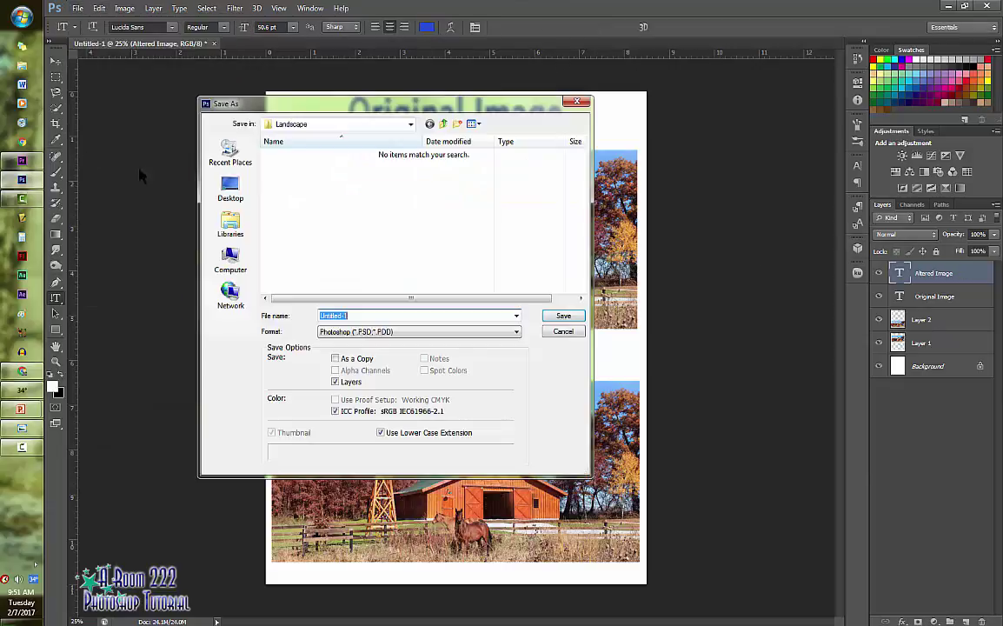
{"action": "left_click", "coordinate": [239, 265]}
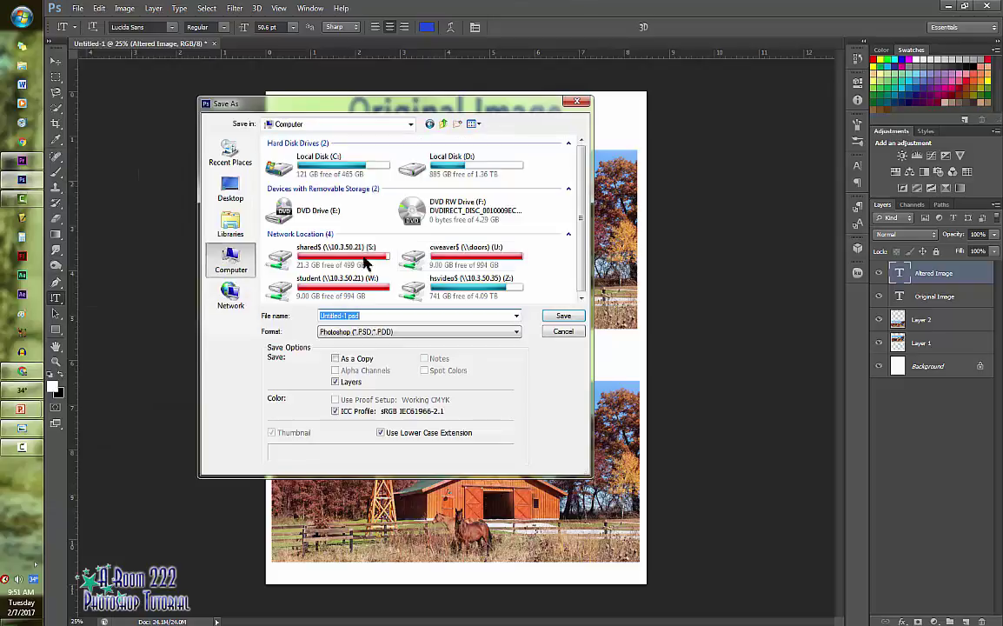
{"action": "double_click", "coordinate": [434, 295]}
{"action": "double_click", "coordinate": [298, 177]}
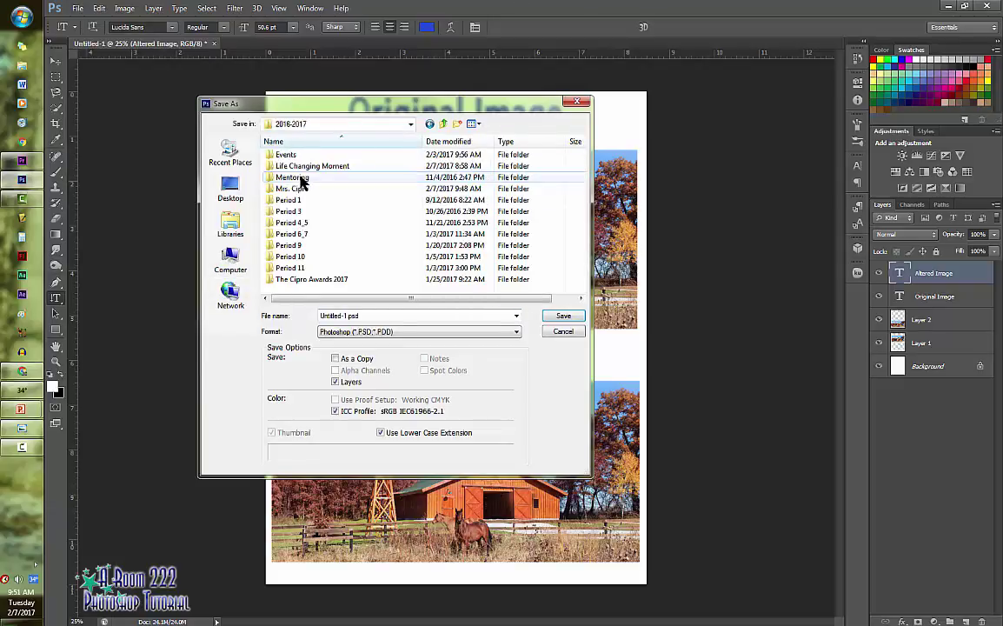
{"action": "double_click", "coordinate": [333, 223]}
{"action": "left_click", "coordinate": [331, 154]}
{"action": "double_click", "coordinate": [332, 156]}
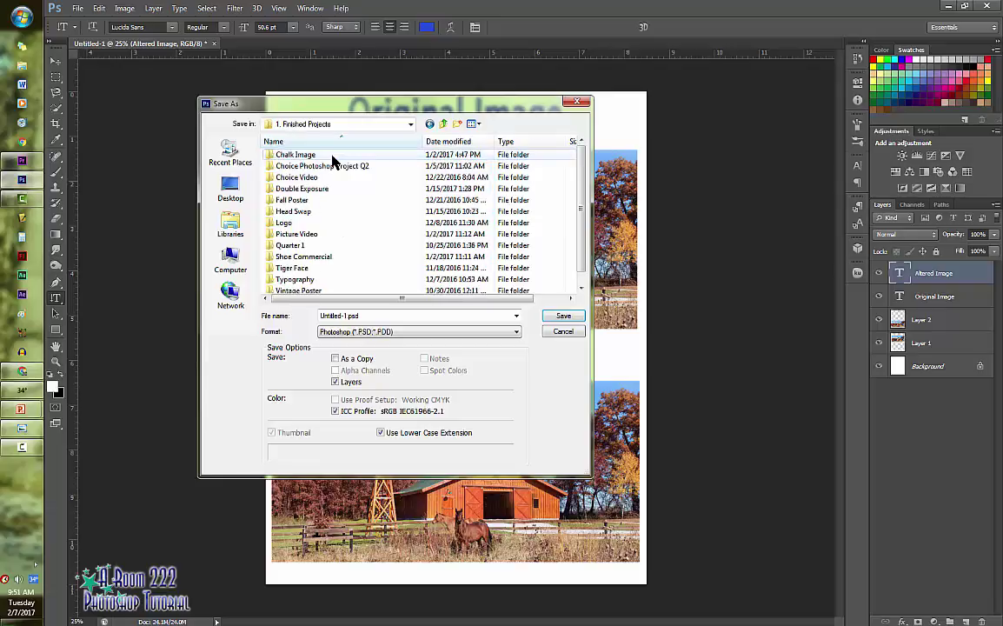
Step: Create a new folder named 'Quarter 3' and open it
{"action": "left_click", "coordinate": [458, 125]}
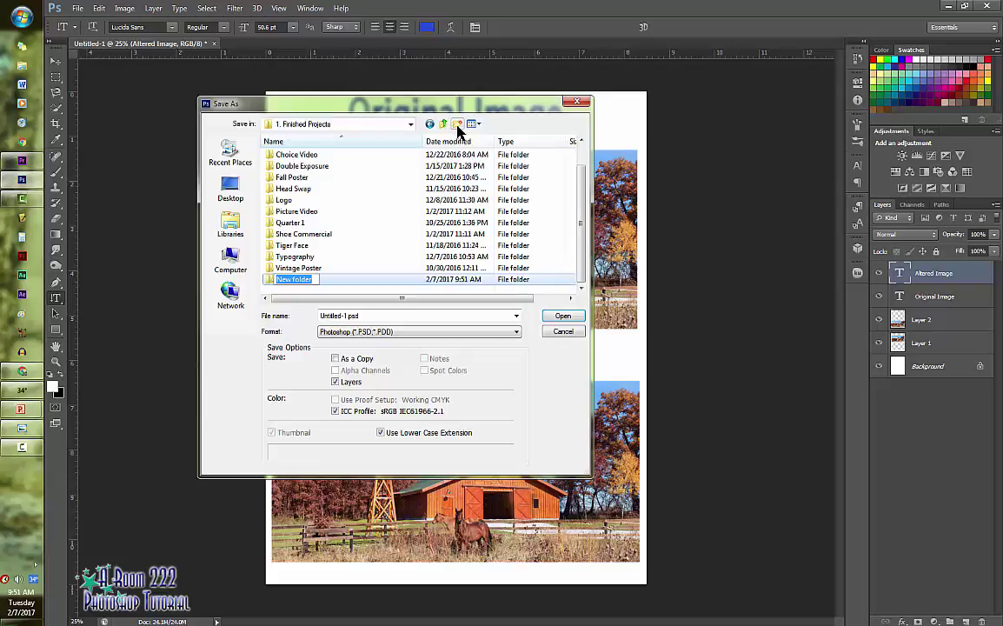
{"action": "type", "text": "Quarter 3"}
{"action": "key", "text": "Return"}
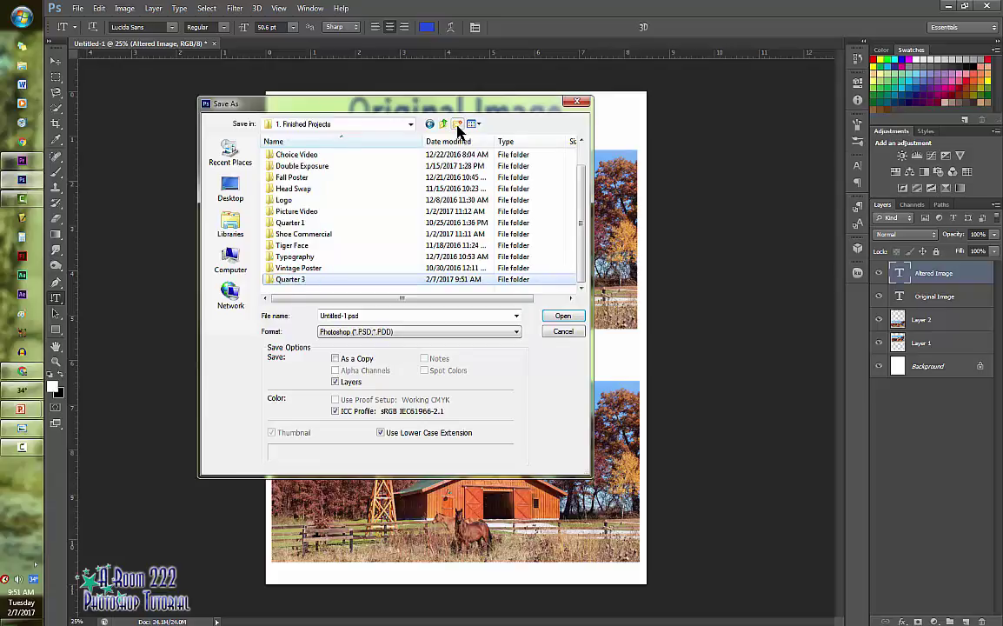
{"action": "double_click", "coordinate": [365, 282]}
Step: Create a 'Fill Content Aware' folder inside Quarter 3 and open it
{"action": "left_click", "coordinate": [457, 124]}
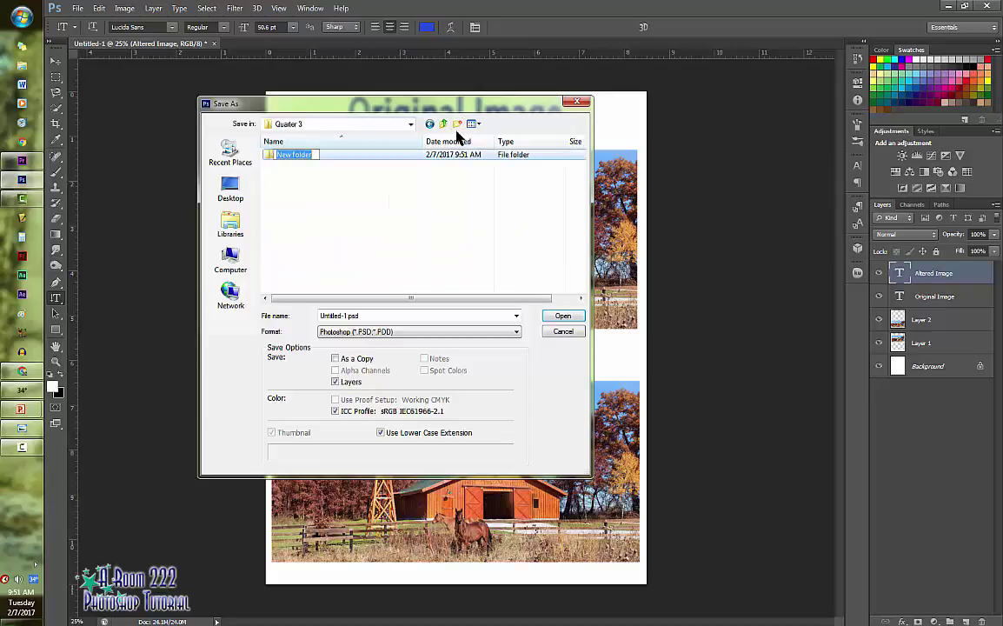
{"action": "type", "text": "Cont"}
{"action": "type", "text": "ent Fill A"}
{"action": "key", "text": "BackSpace"}
{"action": "key", "text": "BackSpace"}
{"action": "key", "text": "BackSpace"}
{"action": "key", "text": "BackSpace"}
{"action": "key", "text": "BackSpace"}
{"action": "key", "text": "BackSpace"}
{"action": "key", "text": "BackSpace"}
{"action": "key", "text": "BackSpace"}
{"action": "key", "text": "BackSpace"}
{"action": "key", "text": "BackSpace"}
{"action": "key", "text": "BackSpace"}
{"action": "key", "text": "BackSpace"}
{"action": "key", "text": "BackSpace"}
{"action": "key", "text": "BackSpace"}
{"action": "type", "text": "Fill Content Area"}
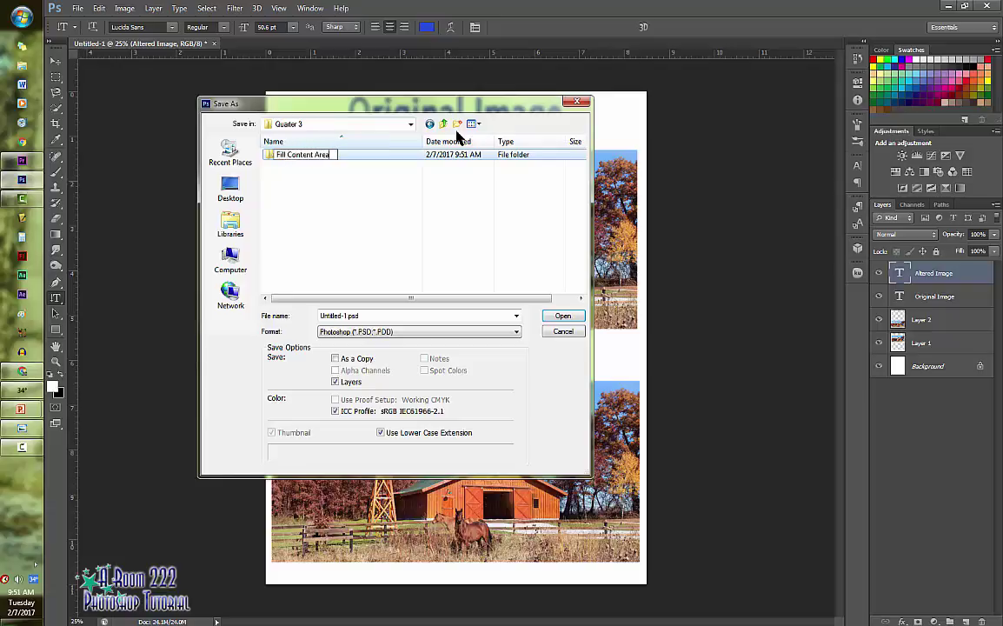
{"action": "key", "text": "BackSpace"}
{"action": "key", "text": "BackSpace"}
{"action": "key", "text": "BackSpace"}
{"action": "type", "text": "ware"}
{"action": "key", "text": "Return"}
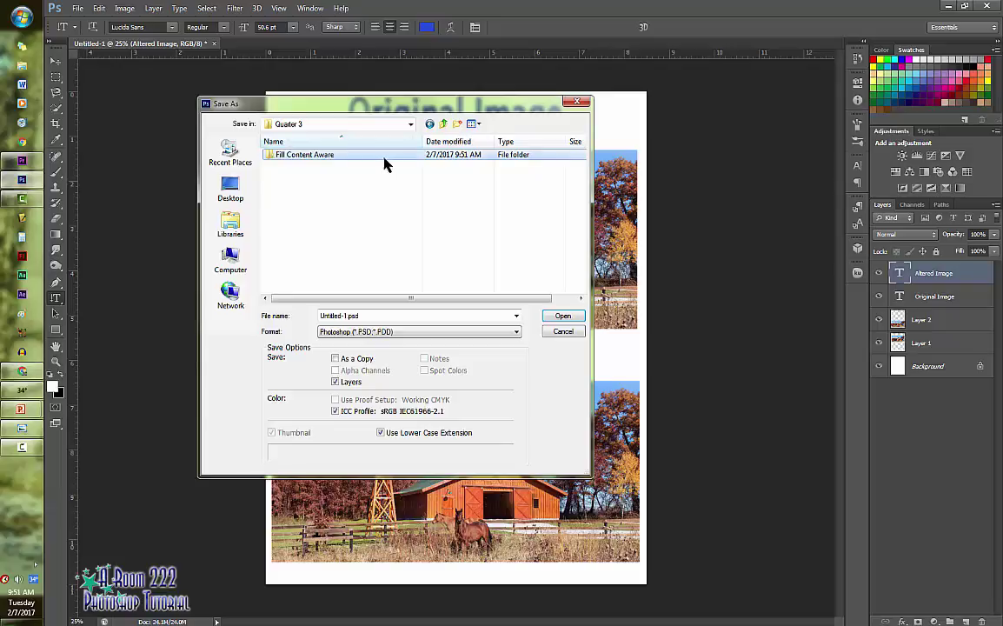
{"action": "double_click", "coordinate": [385, 162]}
Step: Create 'Barn Mandatory' and 'Choice' folders inside Fill Content Aware
{"action": "left_click", "coordinate": [457, 125]}
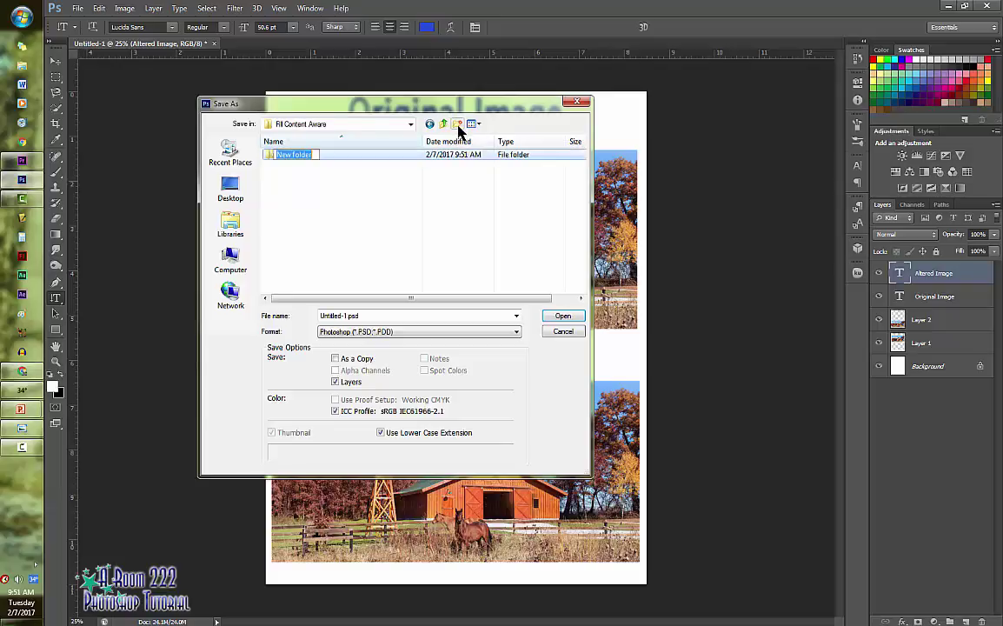
{"action": "type", "text": "Barn Mandatory"}
{"action": "key", "text": "Return"}
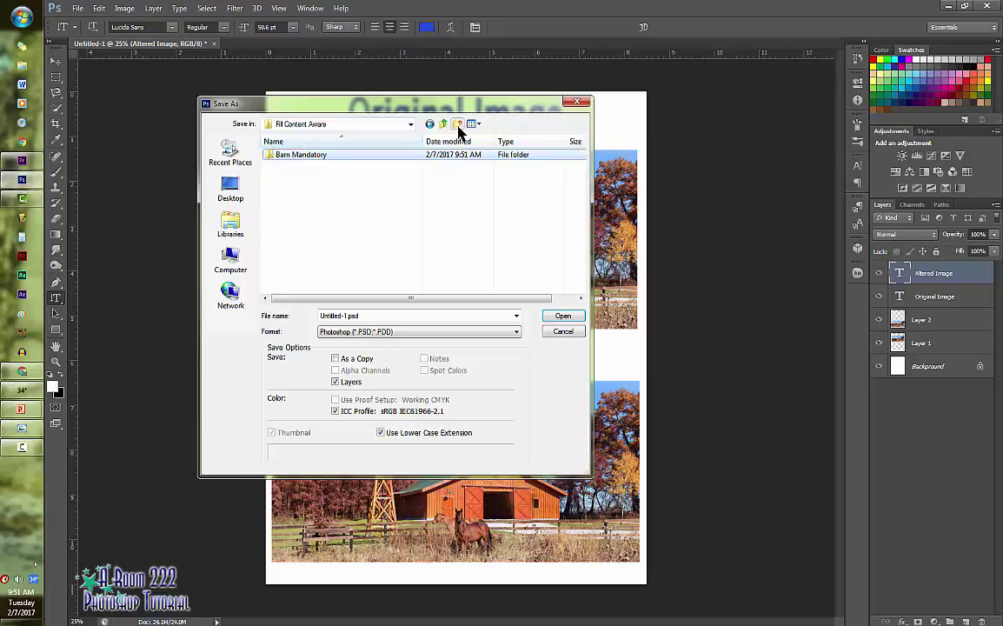
{"action": "left_click", "coordinate": [458, 126]}
{"action": "type", "text": "Choice"}
{"action": "key", "text": "Return"}
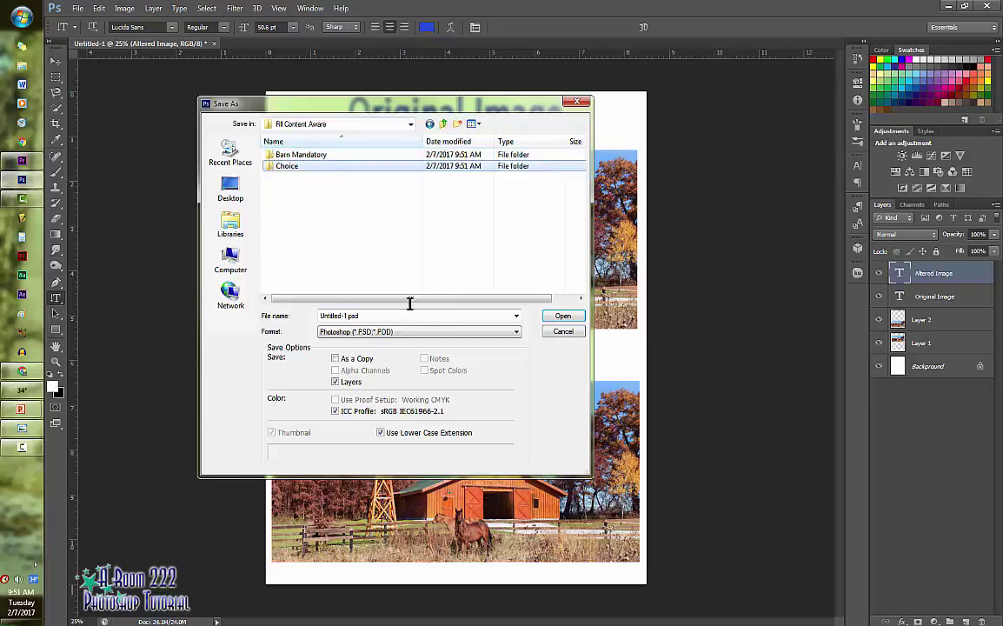
Step: Save the poster as a JPEG in Barn Mandatory under a new file name, accepting the JPEG options
{"action": "double_click", "coordinate": [298, 154]}
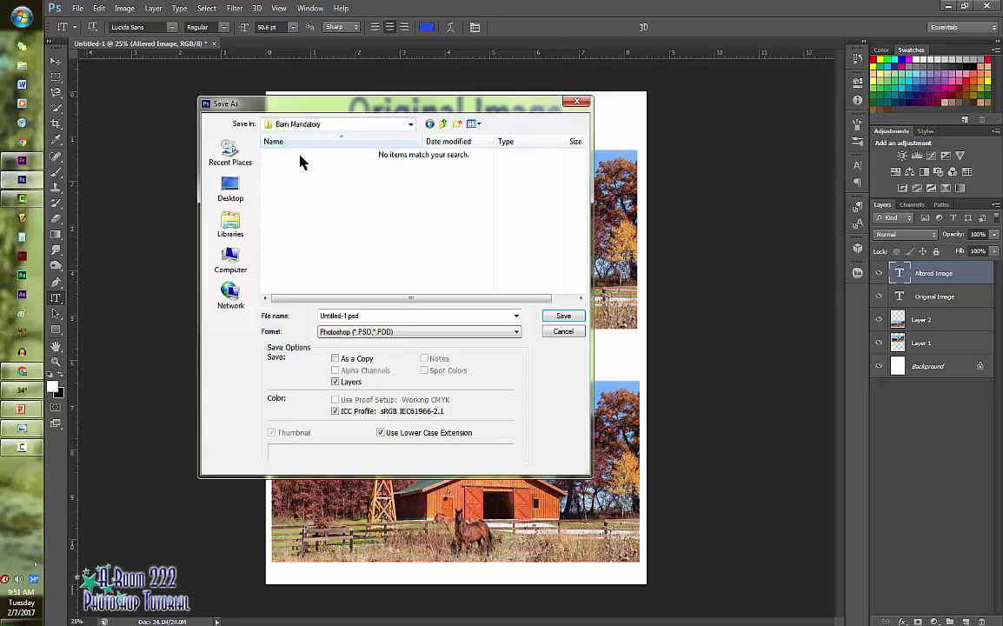
{"action": "left_click", "coordinate": [421, 331]}
{"action": "left_click", "coordinate": [392, 413]}
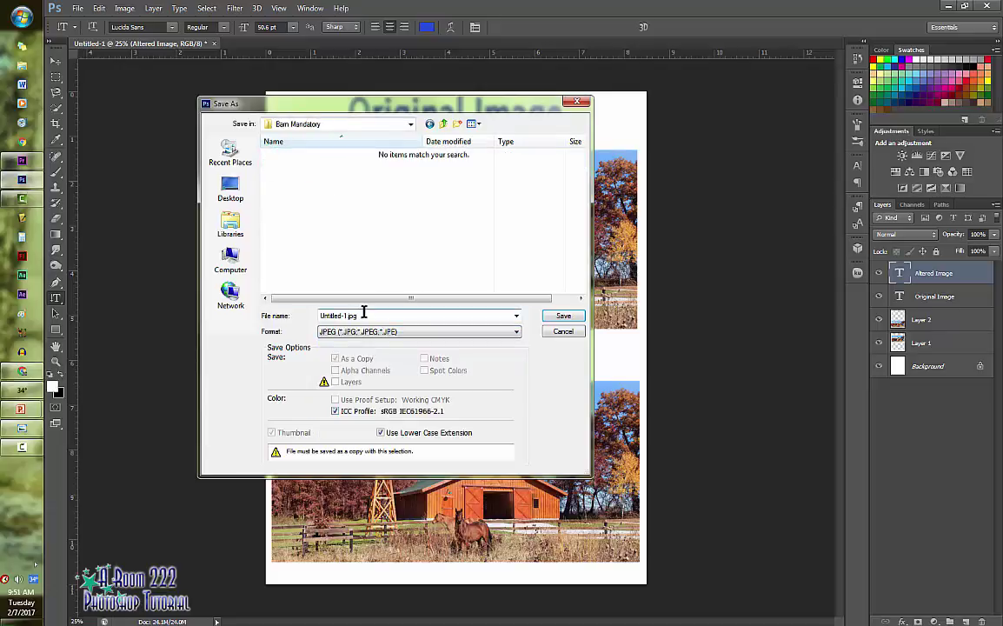
{"action": "double_click", "coordinate": [371, 317]}
{"action": "type", "text": "Mrs. Cipp"}
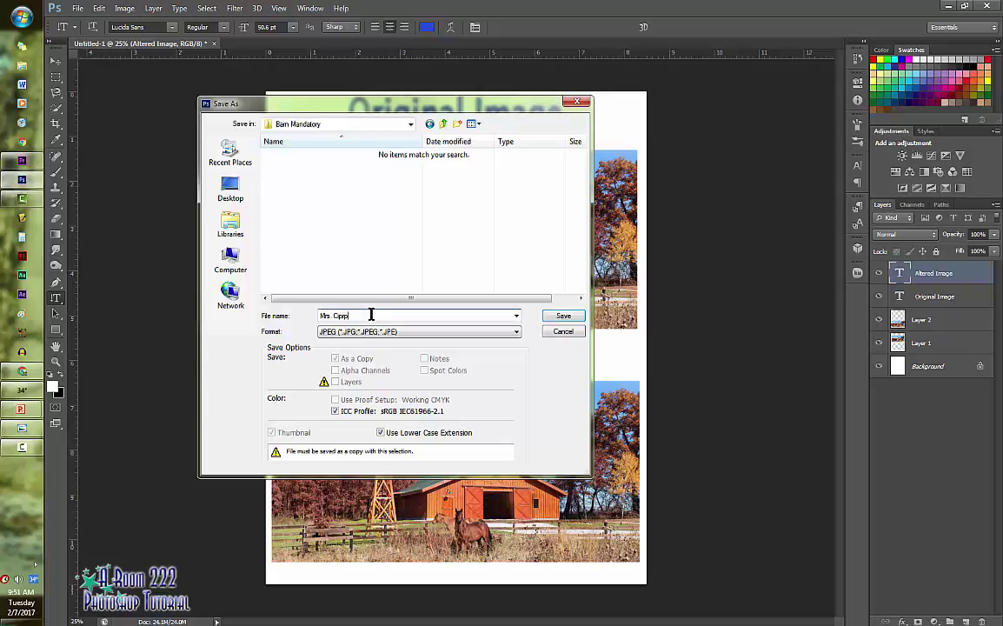
{"action": "key", "text": "Return"}
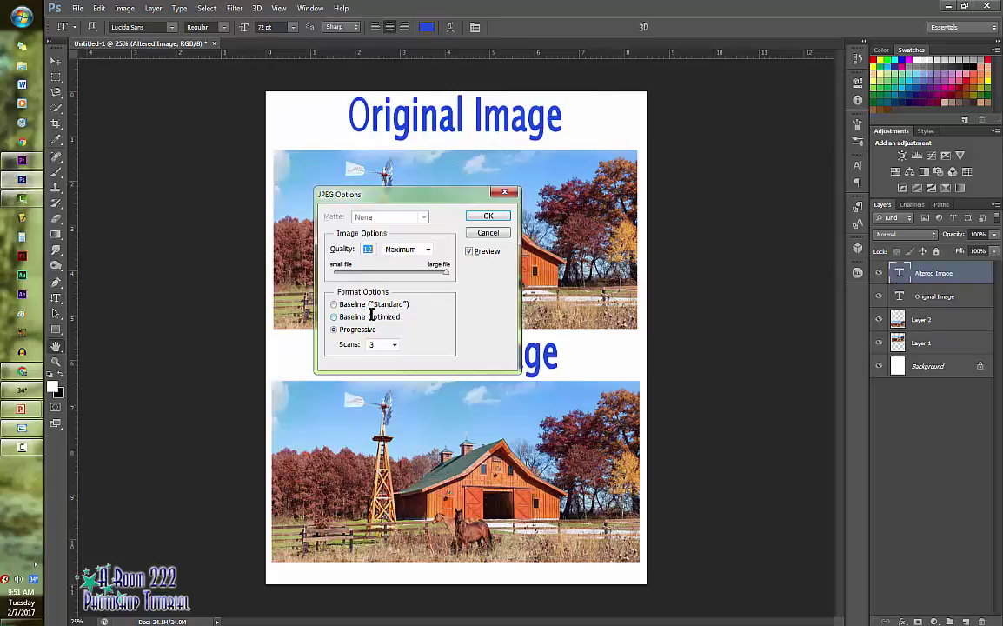
{"action": "left_click", "coordinate": [495, 217]}
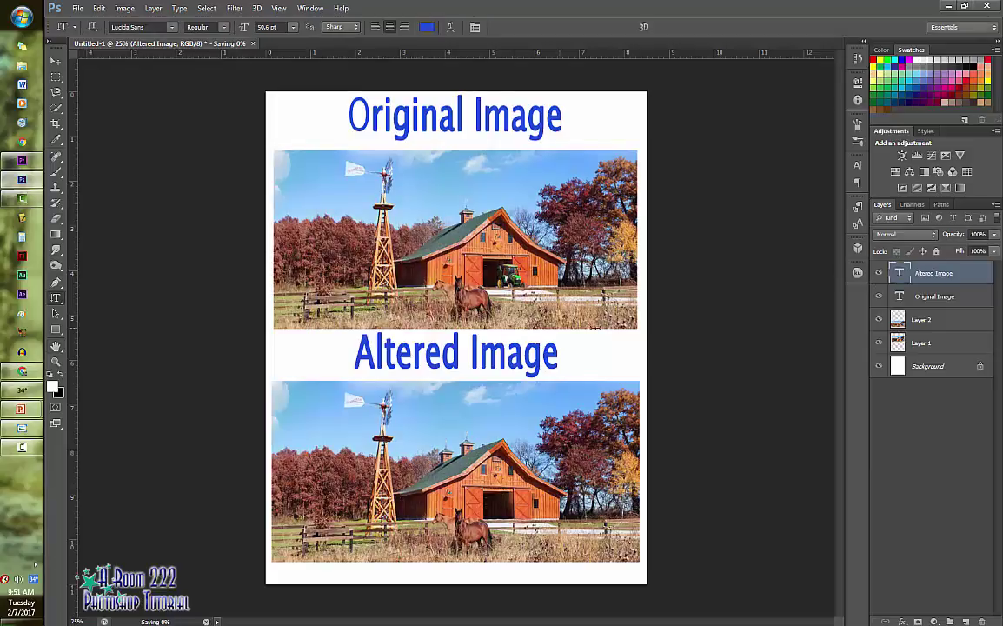